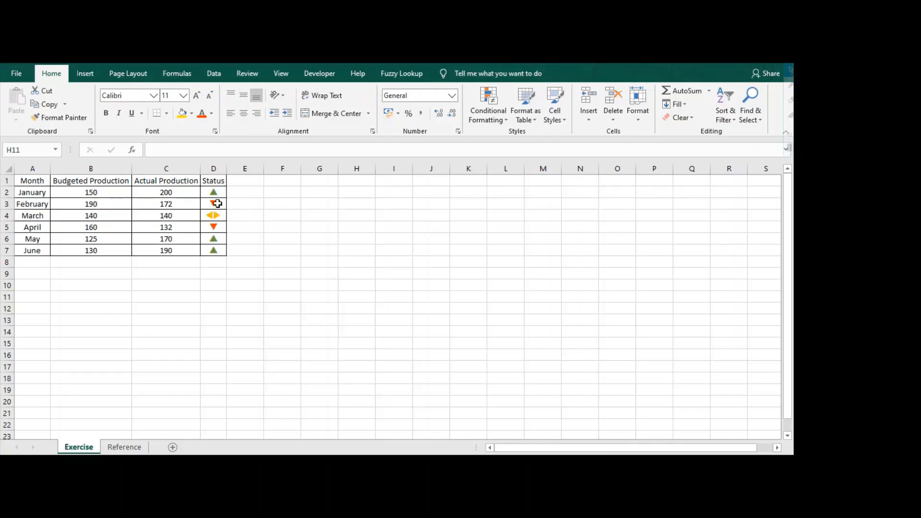
Test the status arrows by changing January's actual production to 90, and undo that change
{"action": "left_click", "coordinate": [218, 204]}
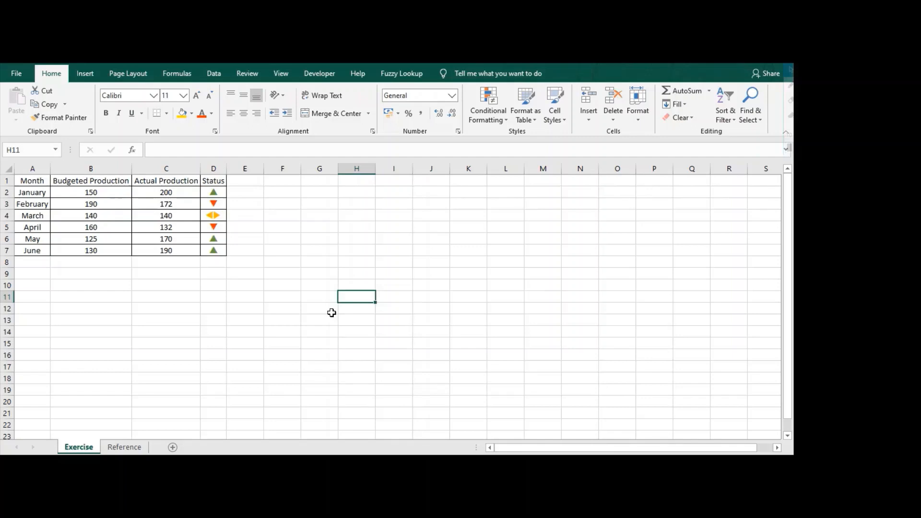
{"action": "left_click", "coordinate": [159, 190]}
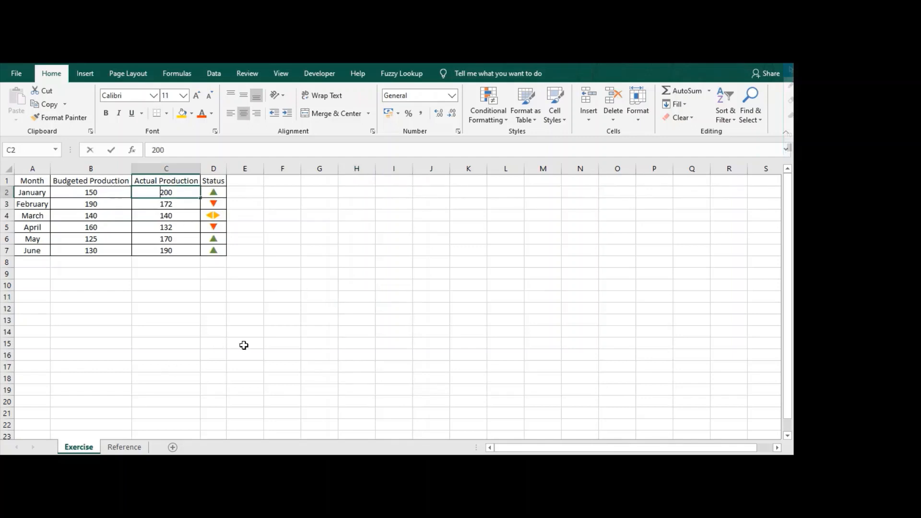
{"action": "type", "text": "90"}
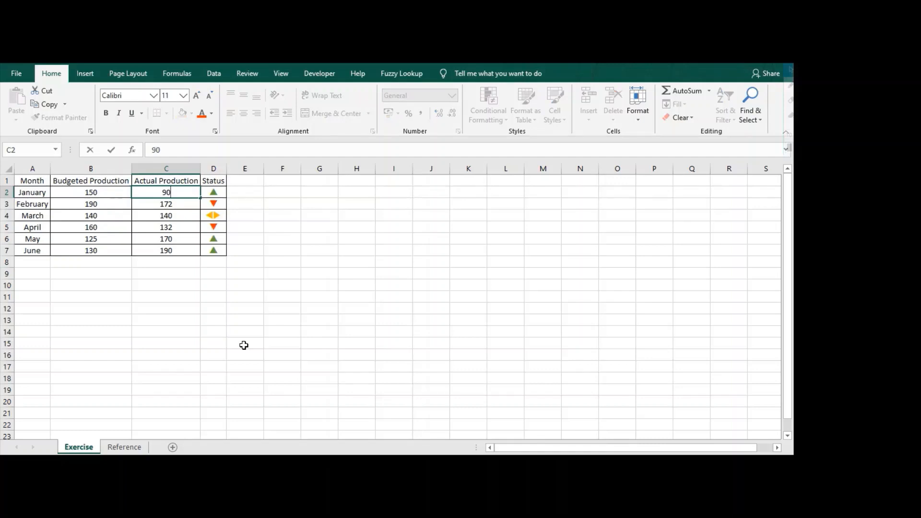
{"action": "key", "text": "Return"}
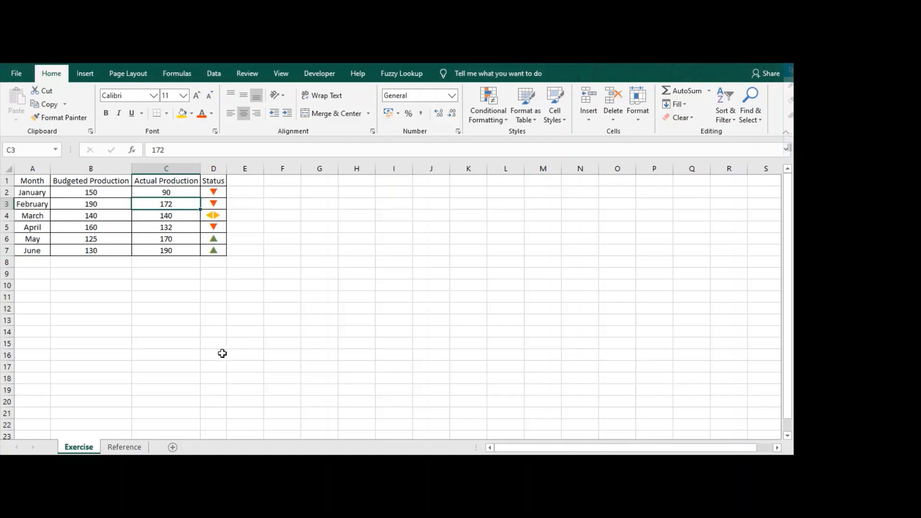
{"action": "key", "text": "ctrl+z"}
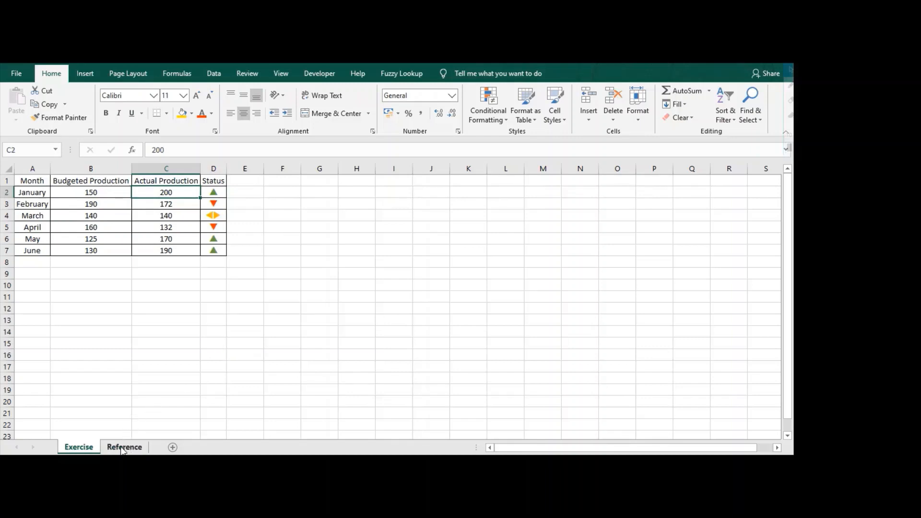
On the Reference sheet, apply the Wingdings 3 font to the letters p, q and tu in A9:A11
{"action": "left_click", "coordinate": [124, 448]}
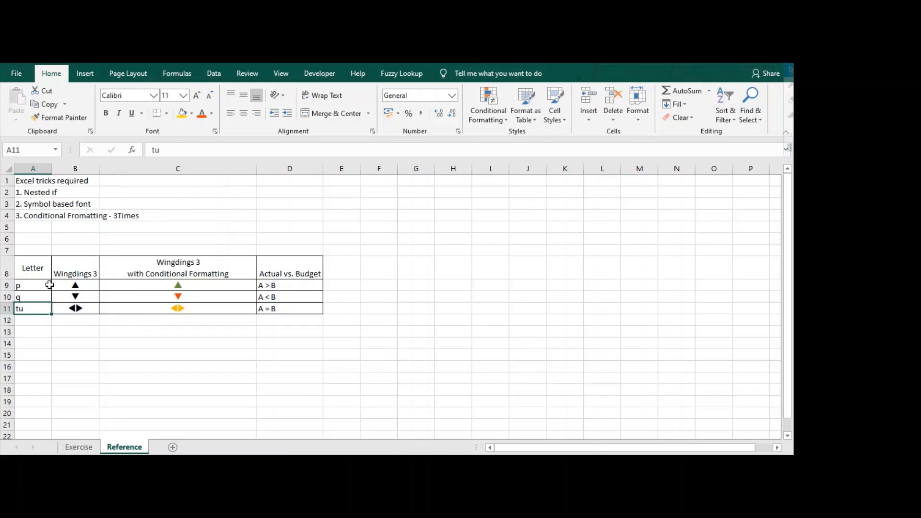
{"action": "left_click", "coordinate": [22, 288]}
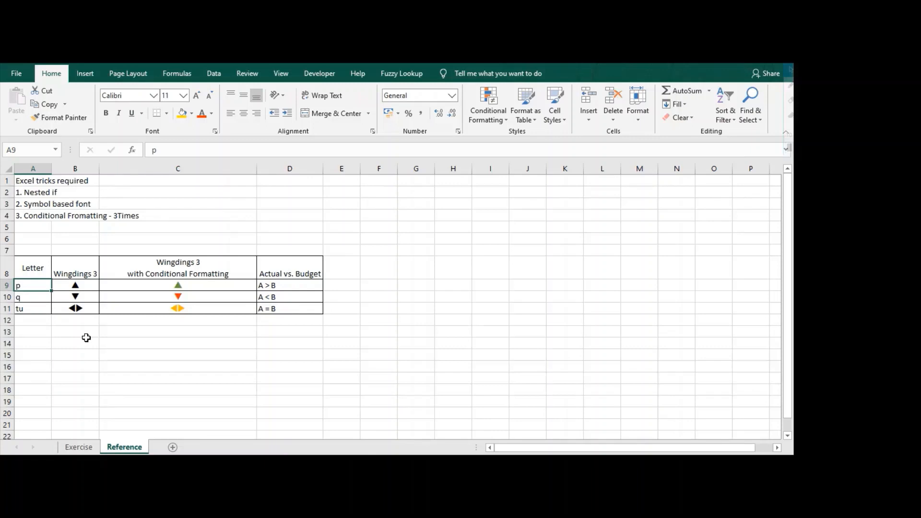
{"action": "left_click", "coordinate": [34, 298]}
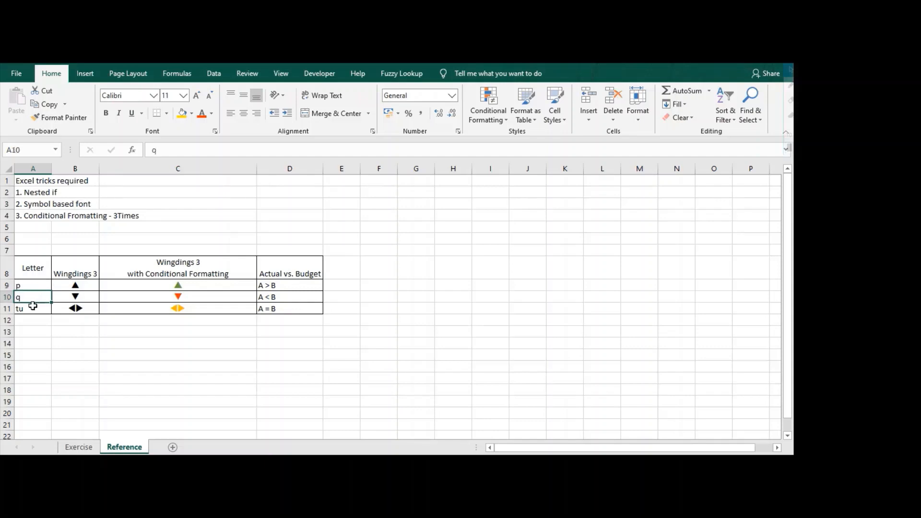
{"action": "left_click", "coordinate": [33, 307]}
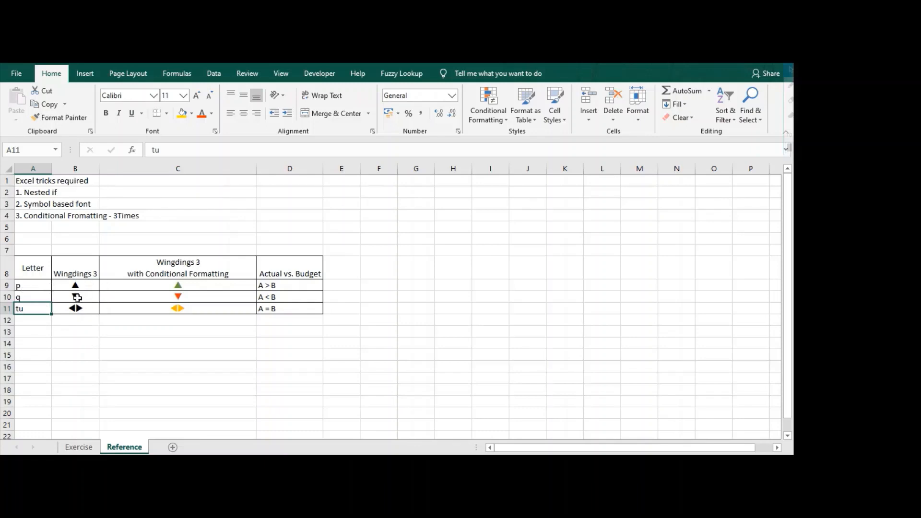
{"action": "left_click_drag", "start_coordinate": [27, 286], "coordinate": [32, 310]}
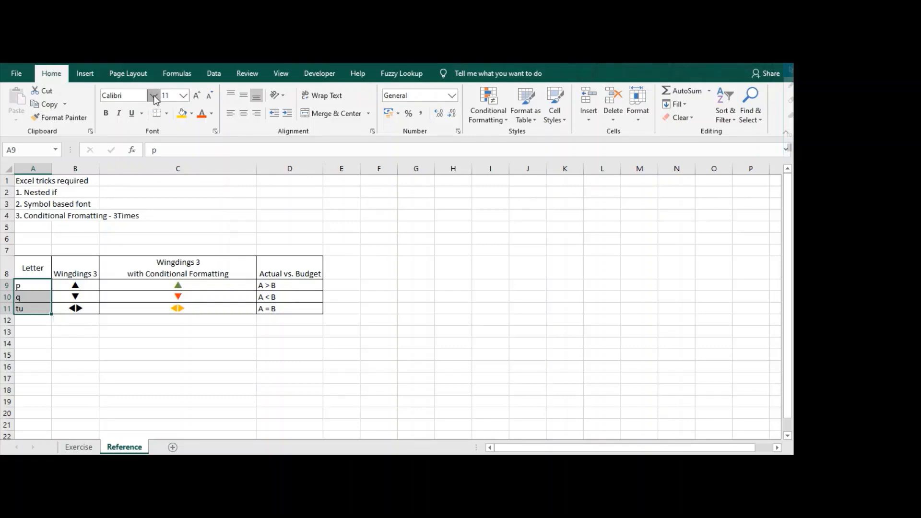
{"action": "left_click", "coordinate": [153, 95]}
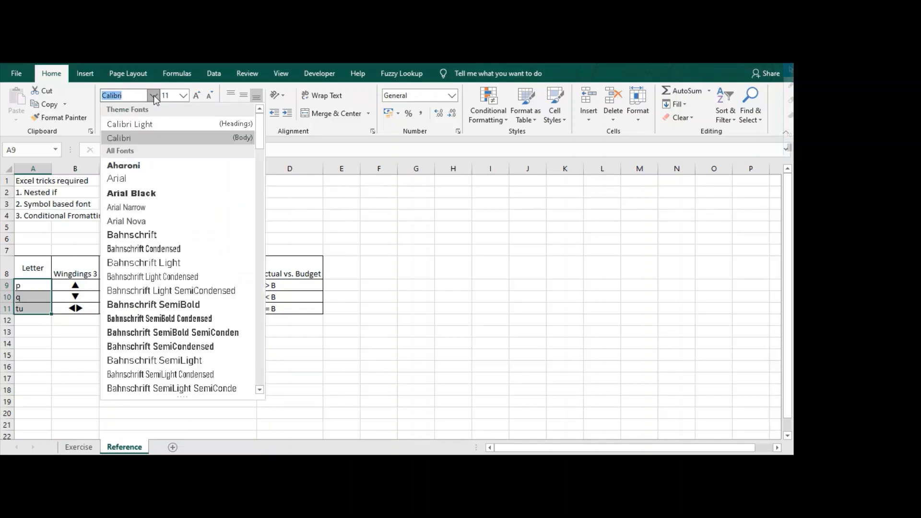
{"action": "type", "text": "Wing"}
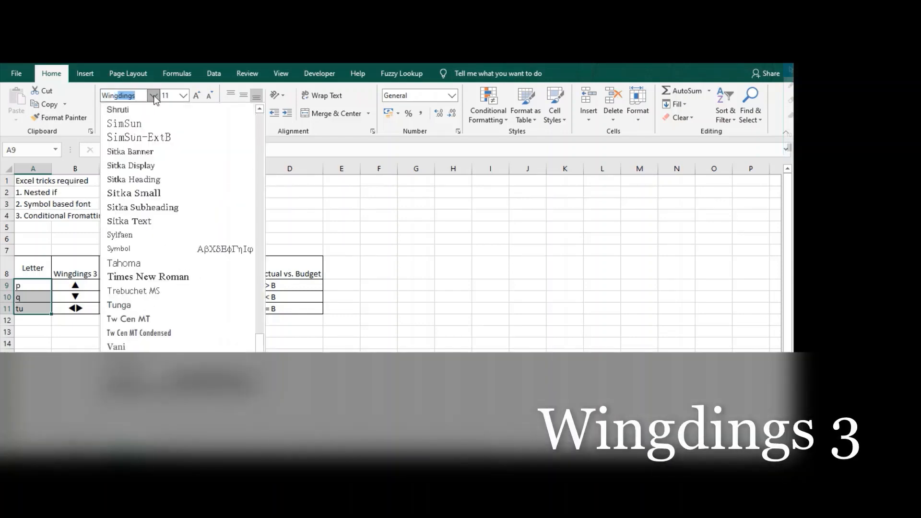
{"action": "type", "text": "d"}
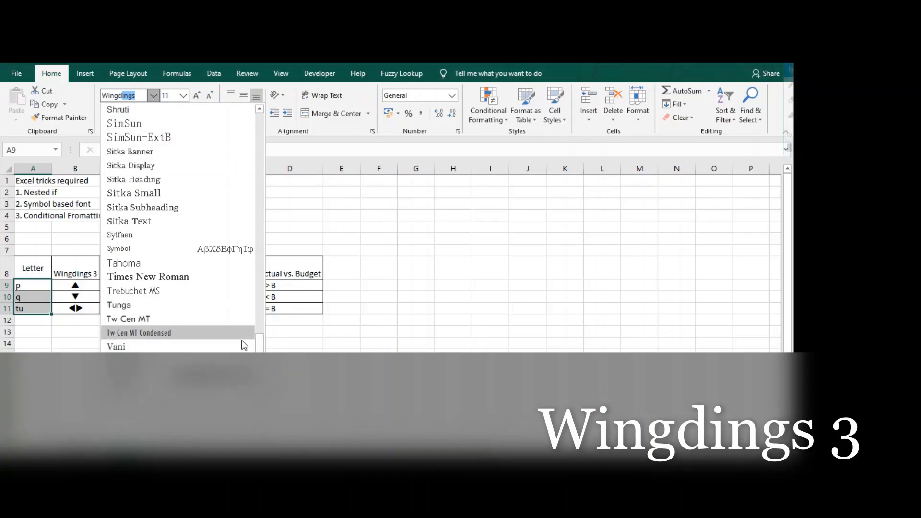
{"action": "scroll", "coordinate": [240, 340], "scroll_direction": "down", "scroll_amount": 1}
{"action": "key", "text": "Down"}
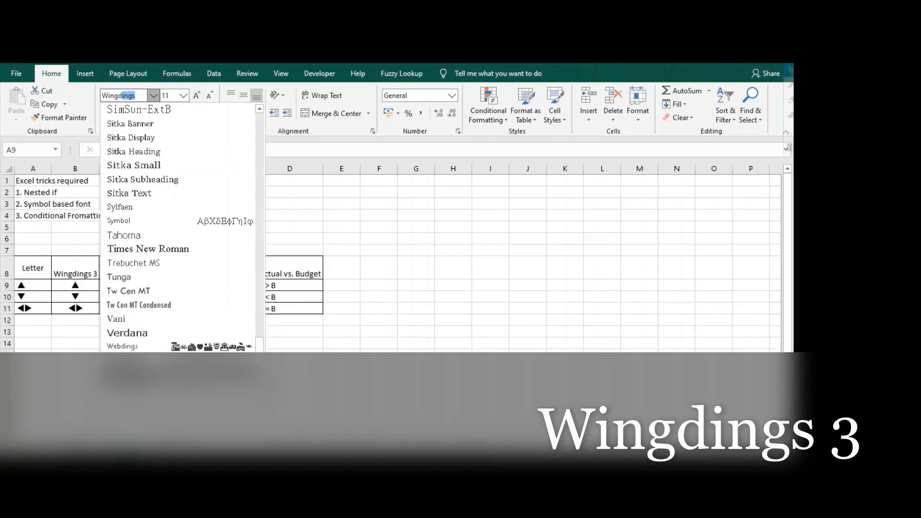
{"action": "key", "text": "Return"}
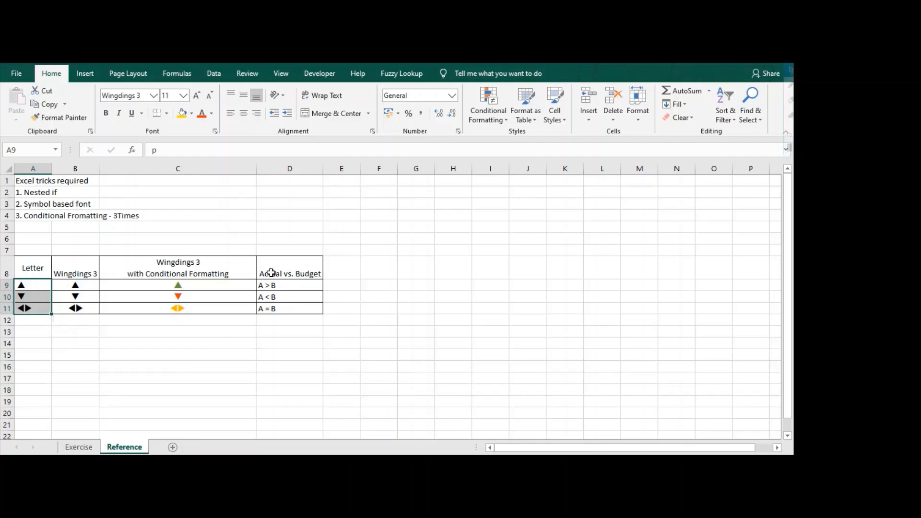
{"action": "left_click", "coordinate": [283, 288]}
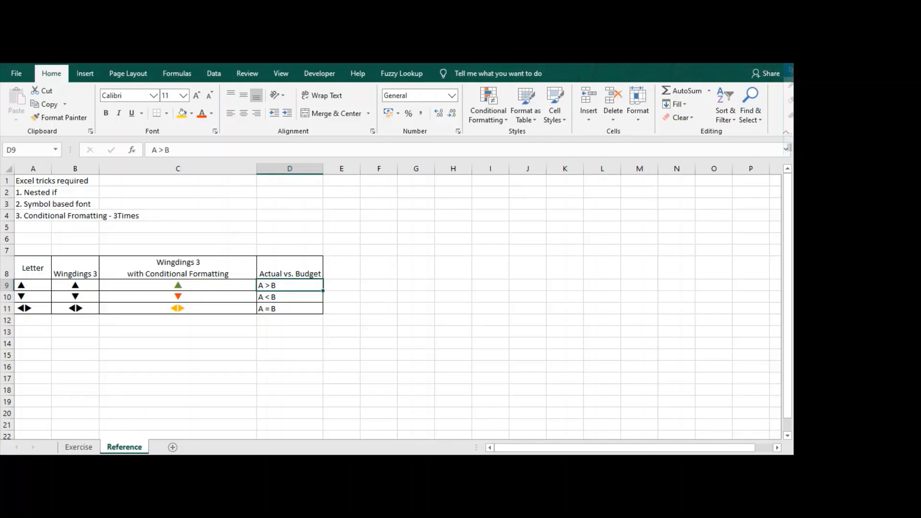
{"action": "left_click", "coordinate": [211, 331]}
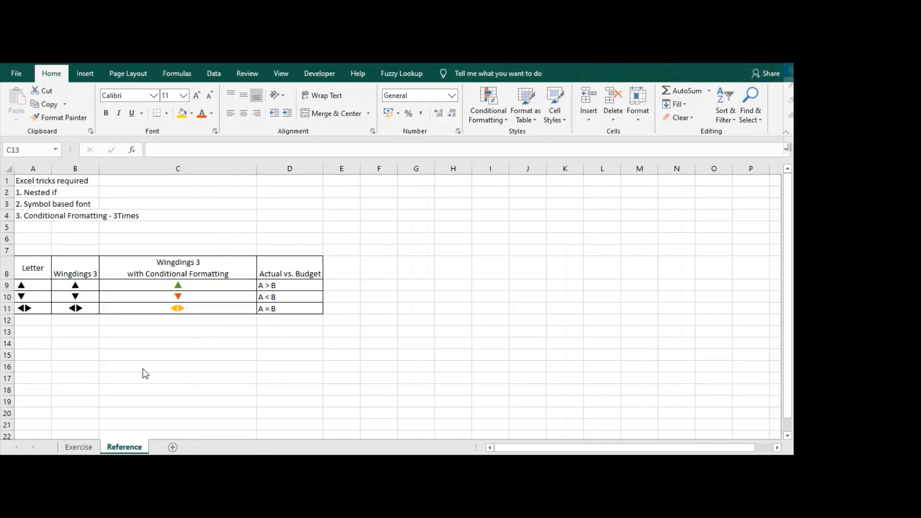
On the Exercise sheet, begin January's Status formula in D2 with an IF that tests C2>B2 and returns "p" when true
{"action": "left_click", "coordinate": [78, 448]}
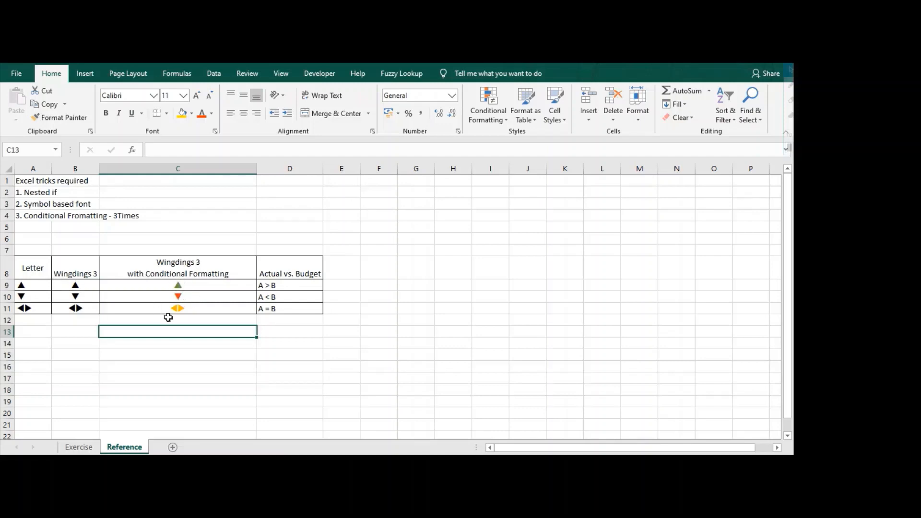
{"action": "left_click", "coordinate": [81, 448]}
{"action": "left_click", "coordinate": [213, 193]}
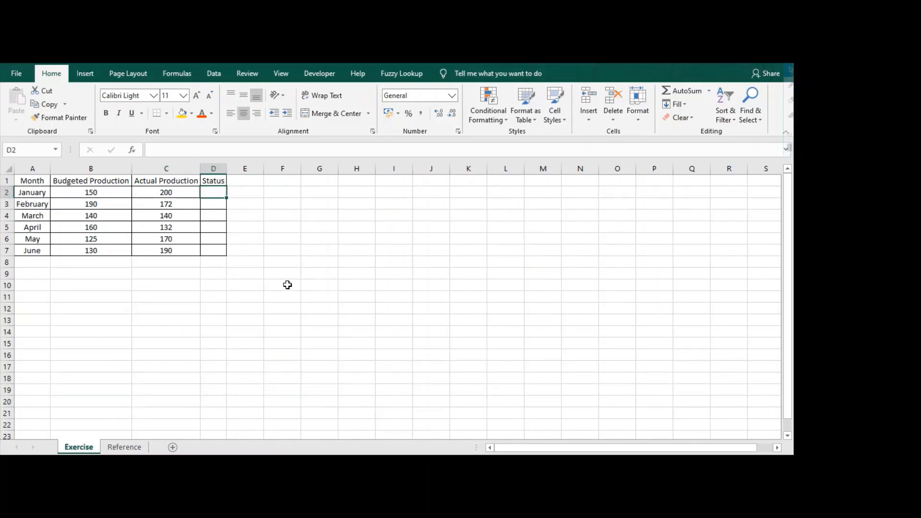
{"action": "type", "text": "=if"}
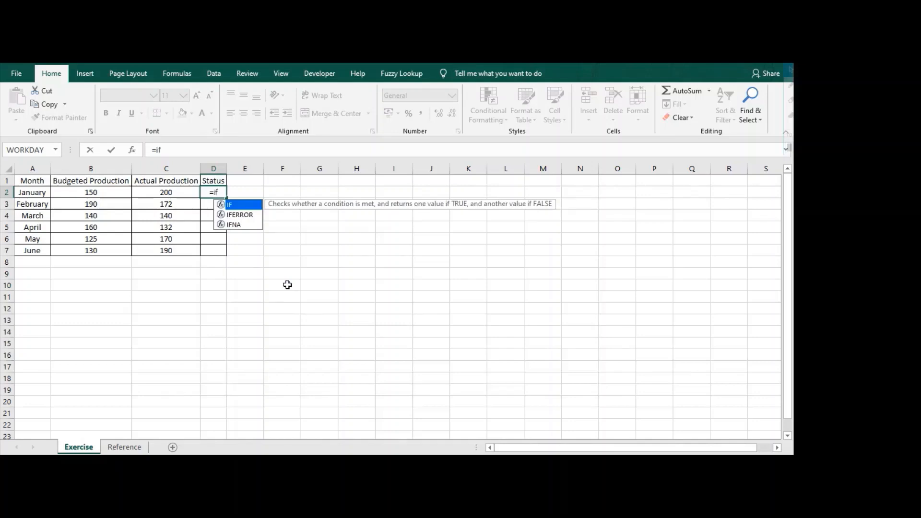
{"action": "key", "text": "Tab"}
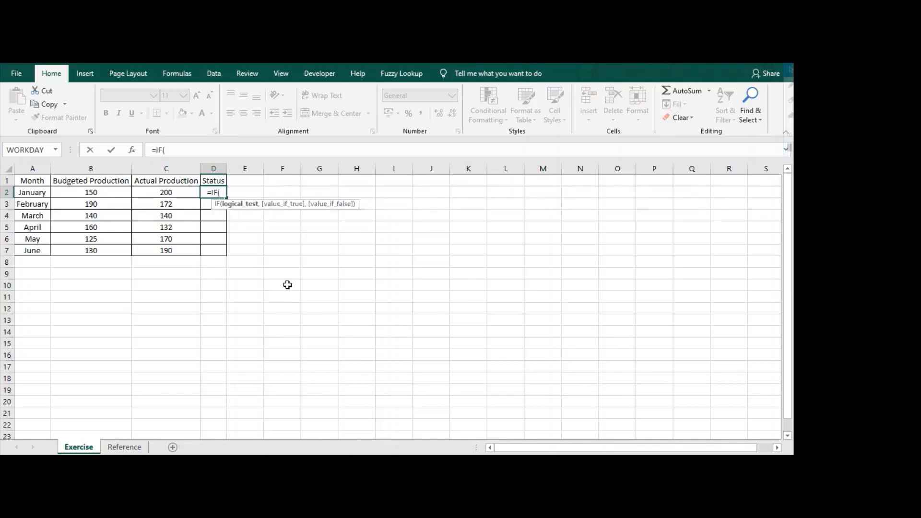
{"action": "left_click", "coordinate": [166, 193]}
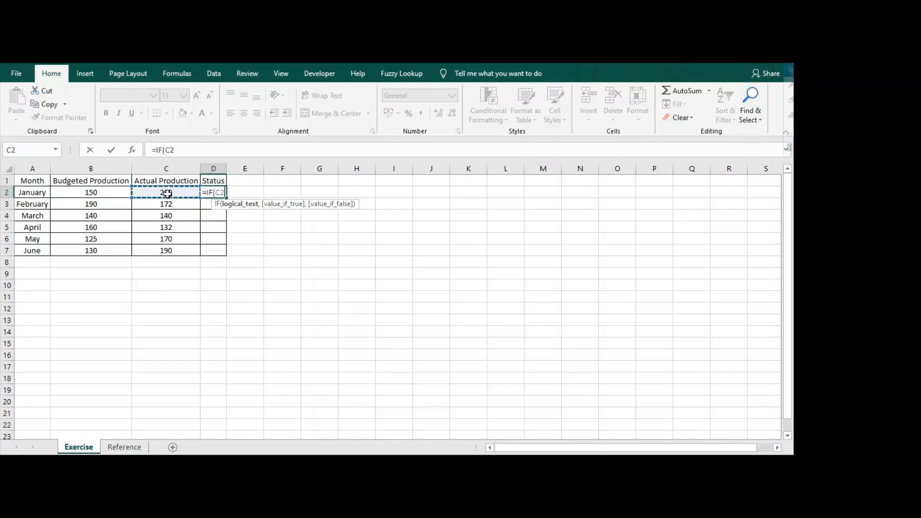
{"action": "type", "text": ">"}
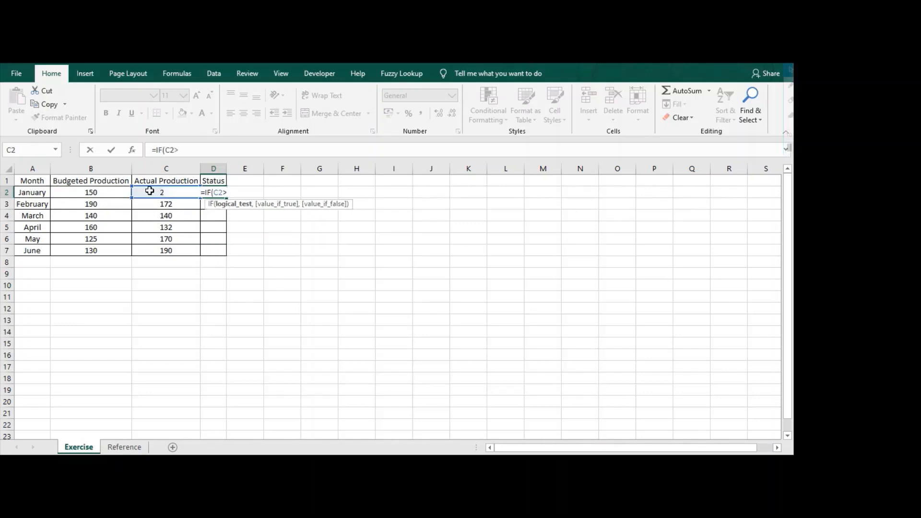
{"action": "left_click", "coordinate": [113, 192]}
{"action": "type", "text": ","}
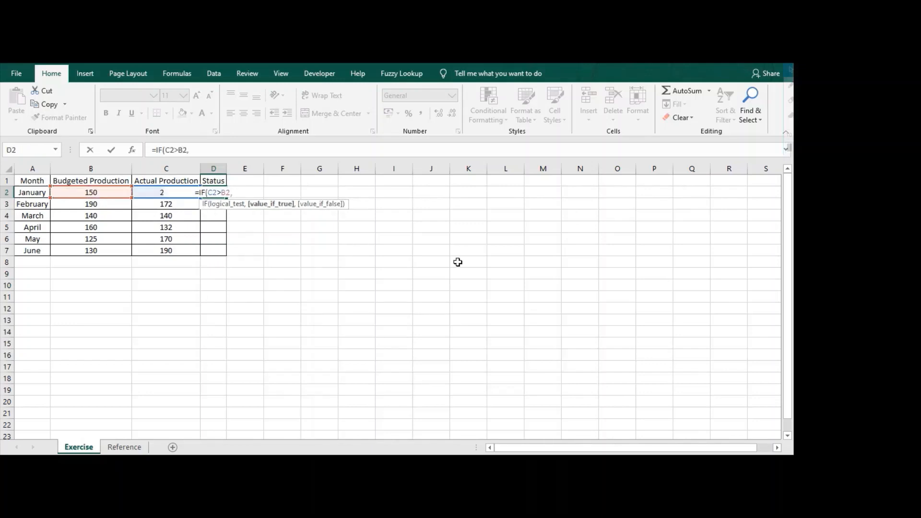
{"action": "type", "text": "\"p"}
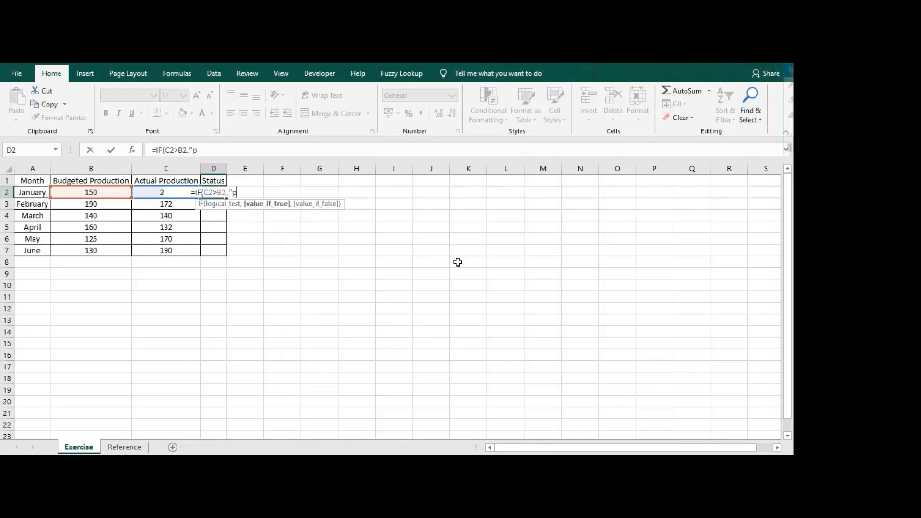
{"action": "type", "text": "\""}
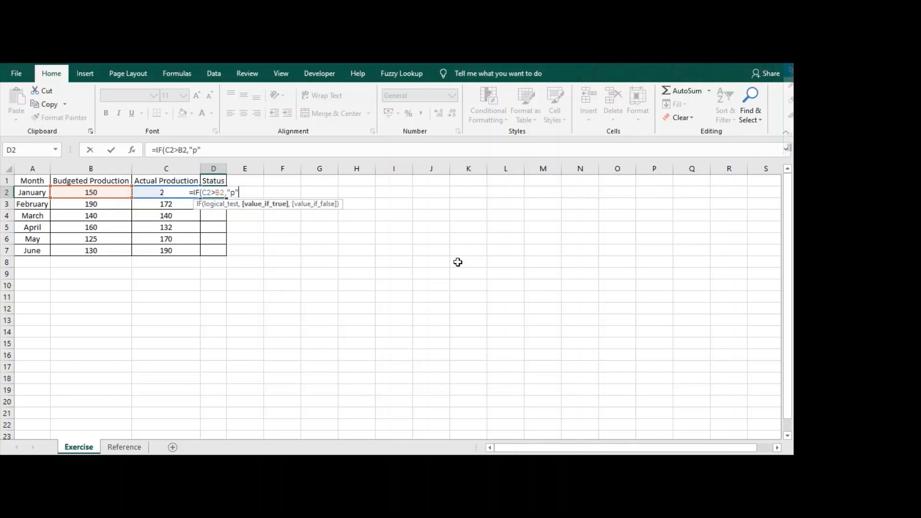
{"action": "type", "text": ","}
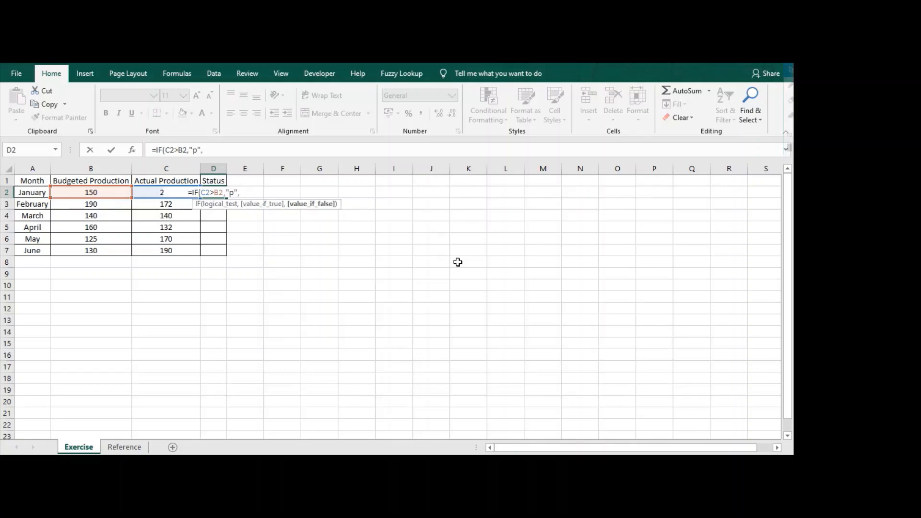
Complete the D2 formula with a nested IF that returns "tu" when C2=B2 and "q" otherwise, and enter it
{"action": "type", "text": "IF("}
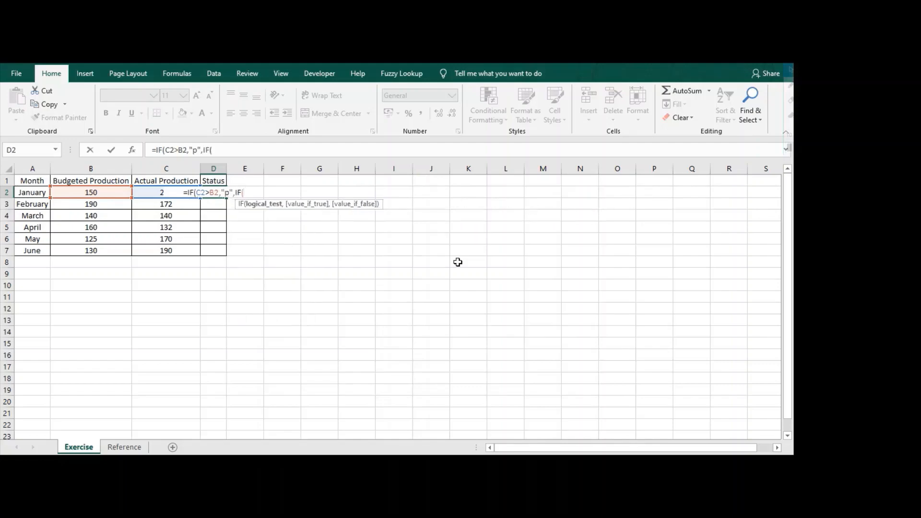
{"action": "left_click", "coordinate": [159, 192]}
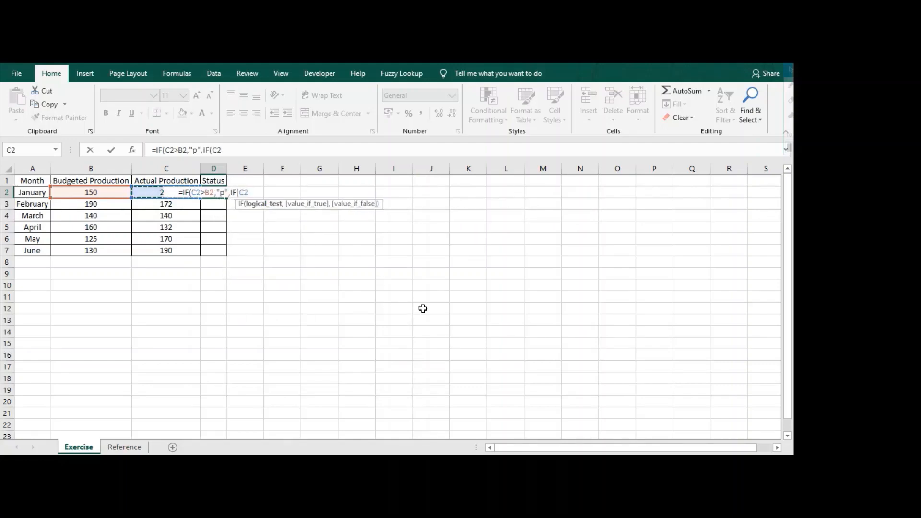
{"action": "type", "text": "="}
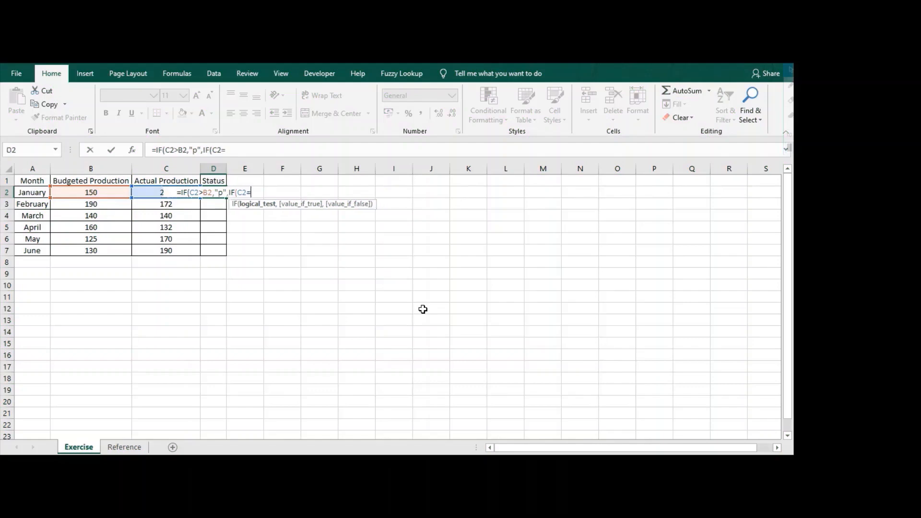
{"action": "left_click", "coordinate": [120, 193]}
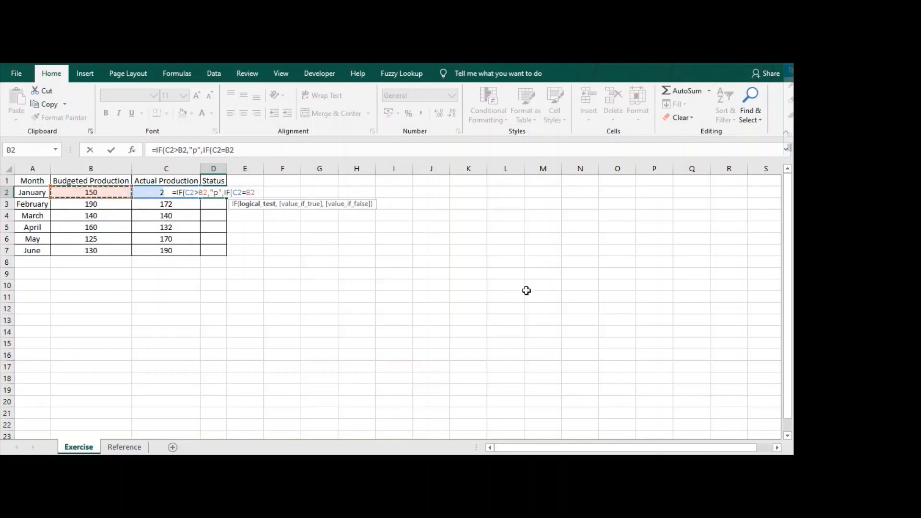
{"action": "type", "text": ",\"tu\""}
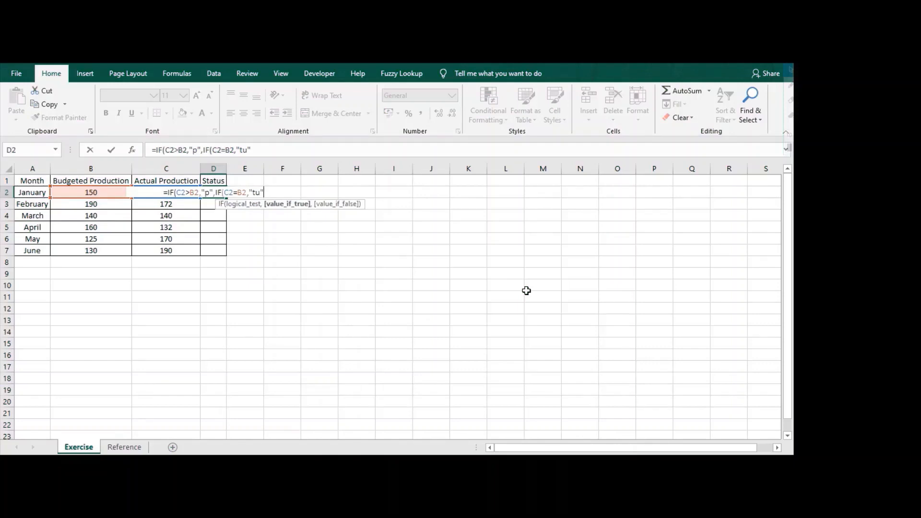
{"action": "type", "text": ",\""}
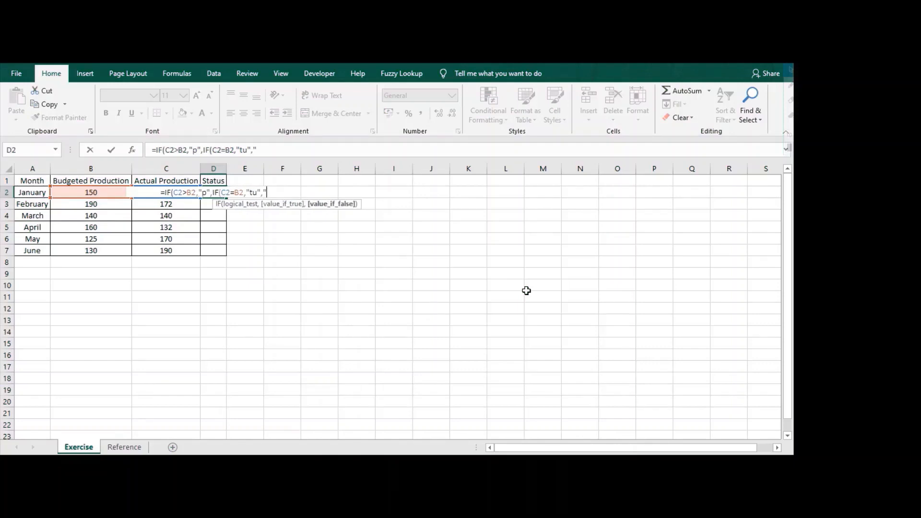
{"action": "type", "text": "q\""}
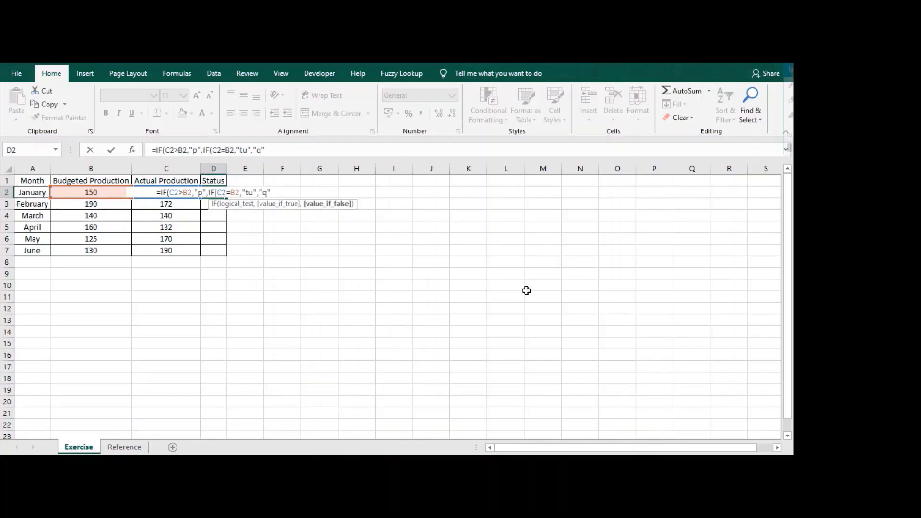
{"action": "type", "text": "))"}
{"action": "key", "text": "Return"}
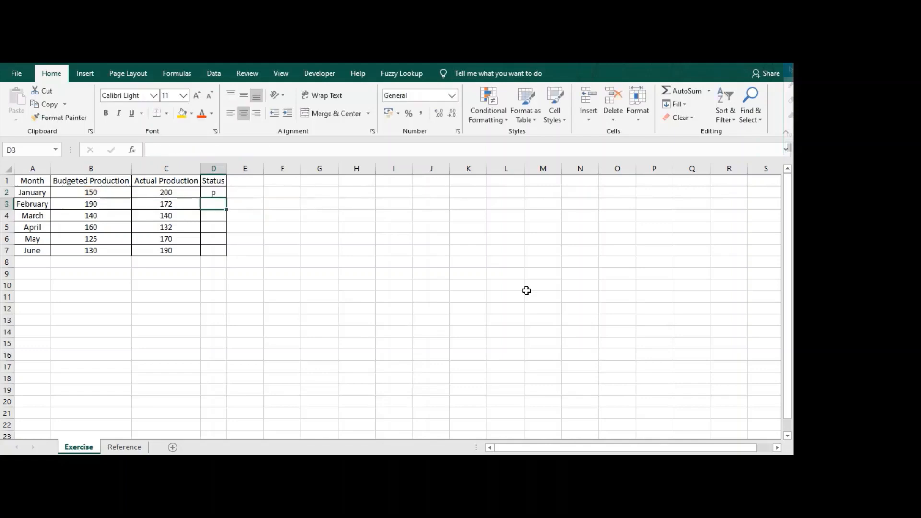
Fill the D2 Status formula down through June in D7, and apply the Wingdings 3 font to D2:D7
{"action": "left_click", "coordinate": [213, 195]}
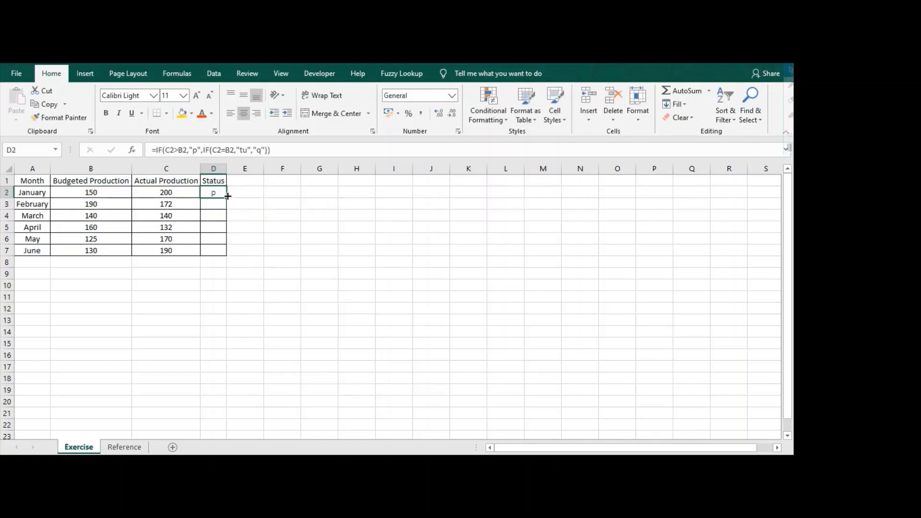
{"action": "mouse_move", "coordinate": [228, 202]}
{"action": "left_mouse_down"}
{"action": "mouse_move", "coordinate": [228, 254]}
{"action": "mouse_move", "coordinate": [250, 253]}
{"action": "left_mouse_up"}
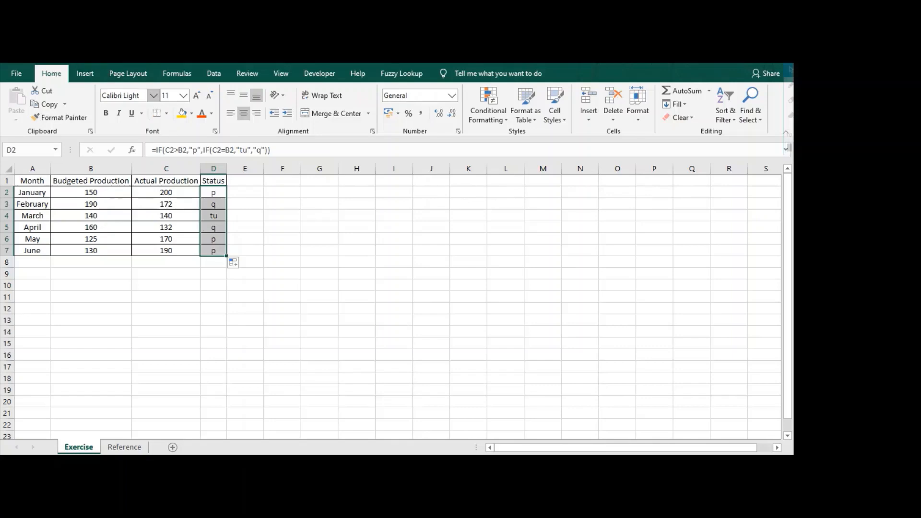
{"action": "left_click", "coordinate": [153, 95]}
{"action": "type", "text": "Wingdings"}
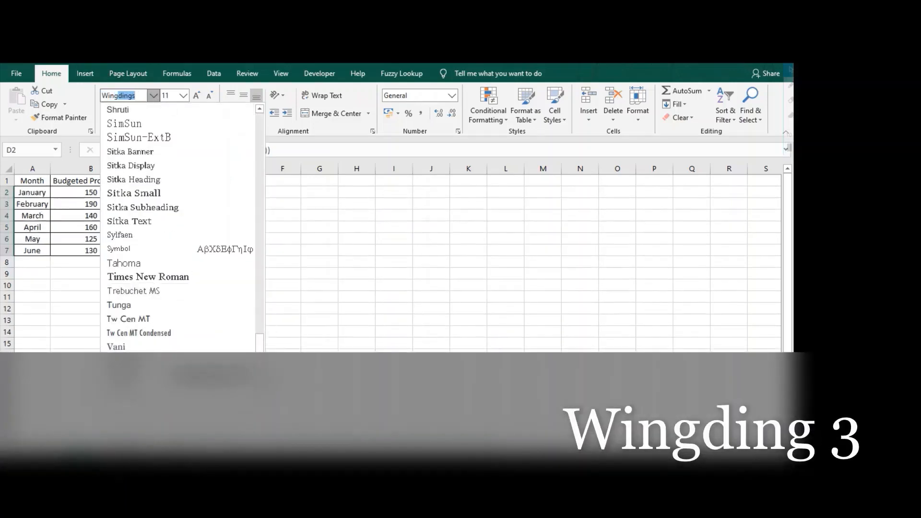
{"action": "scroll", "coordinate": [227, 301], "scroll_direction": "down", "scroll_amount": 1}
{"action": "left_click", "coordinate": [192, 388]}
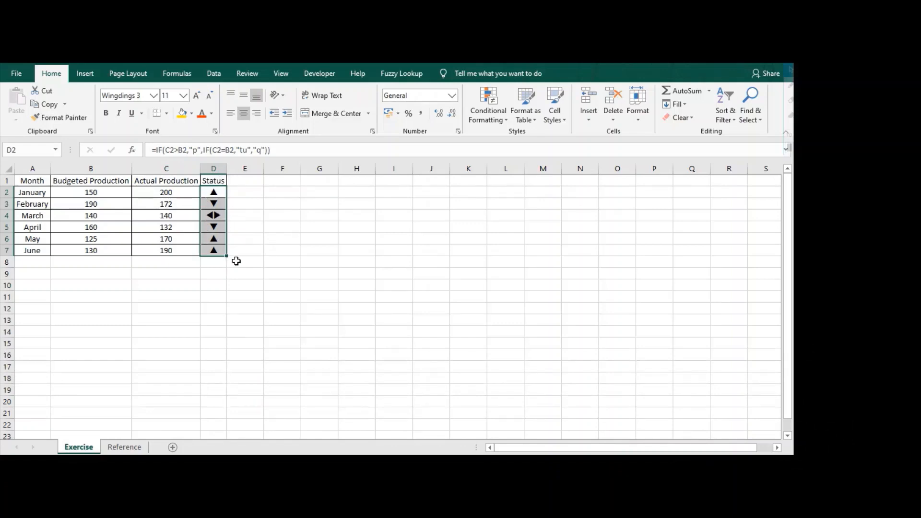
Test the Status formula by setting January's actual production in C2 to 90, and undo that change
{"action": "left_click", "coordinate": [169, 192]}
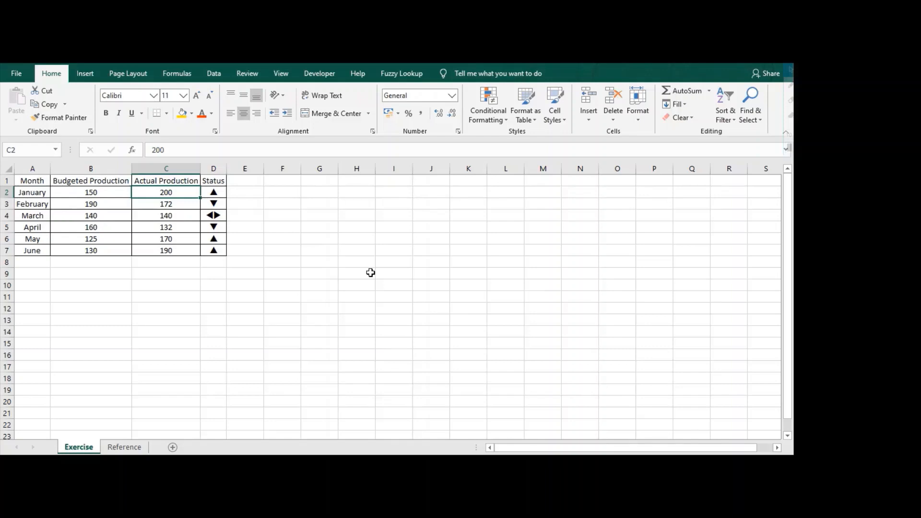
{"action": "type", "text": "90"}
{"action": "key", "text": "Return"}
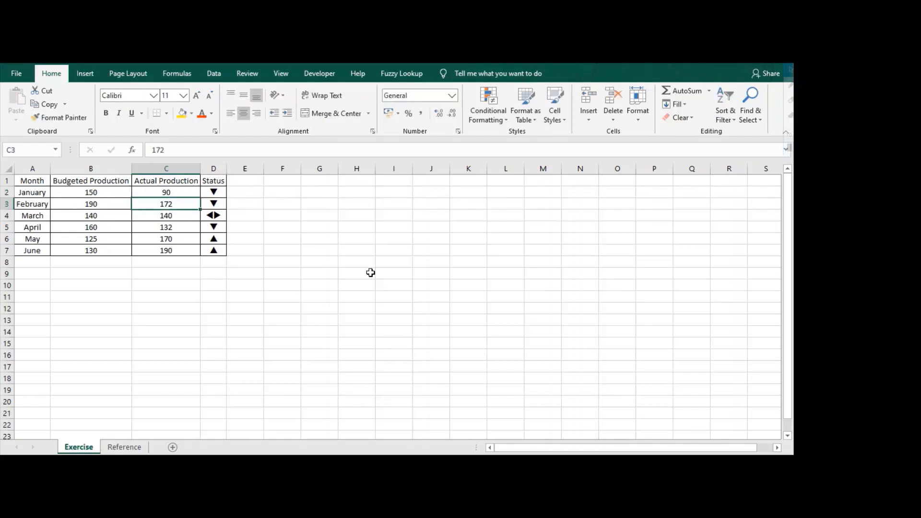
{"action": "key", "text": "ctrl+z"}
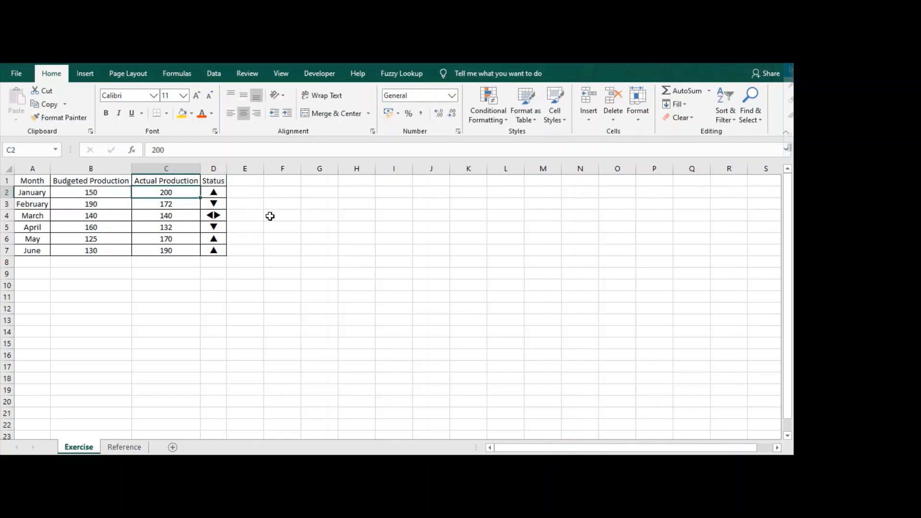
Start a conditional formatting rule for D2:D7 that formats only cells whose value is equal to p
{"action": "left_click_drag", "start_coordinate": [214, 192], "coordinate": [214, 250]}
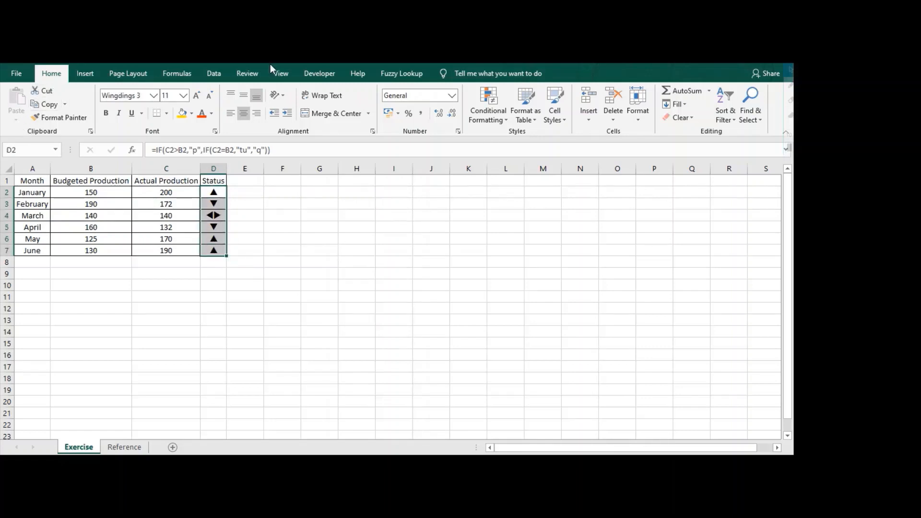
{"action": "left_click", "coordinate": [493, 119]}
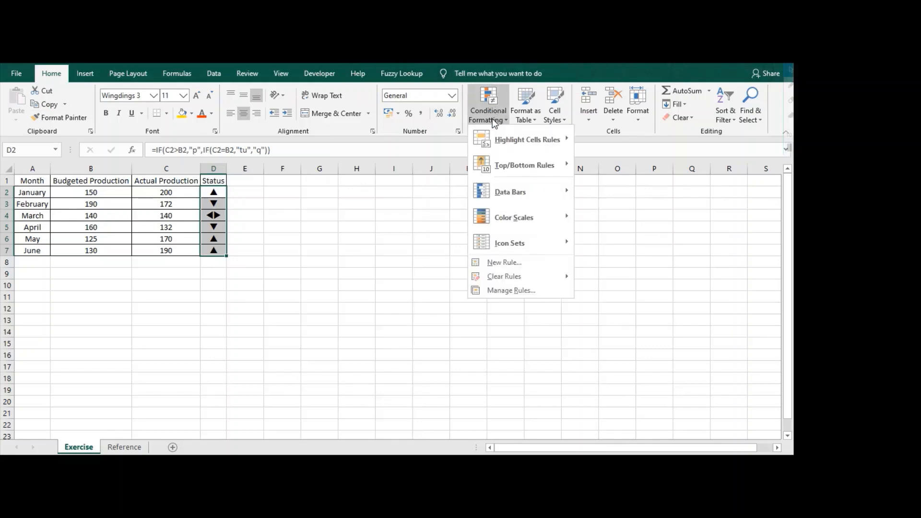
{"action": "left_click", "coordinate": [513, 264]}
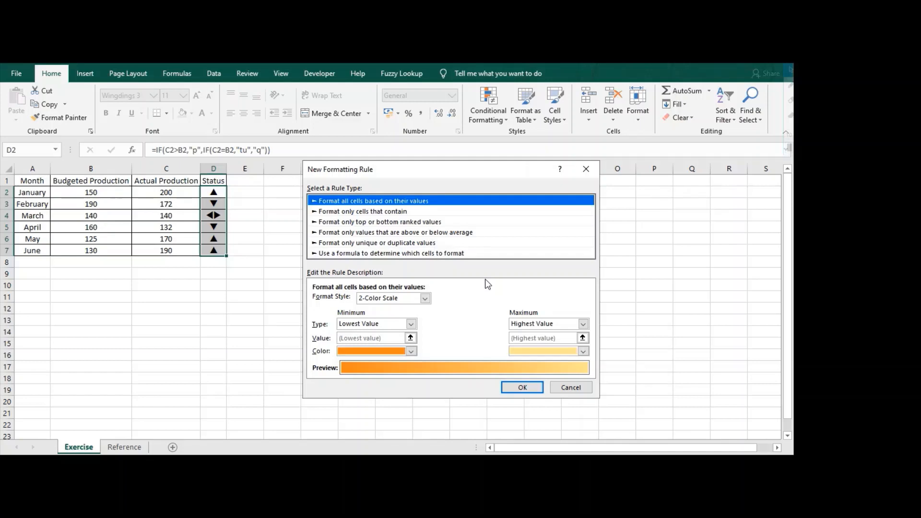
{"action": "left_click", "coordinate": [349, 212]}
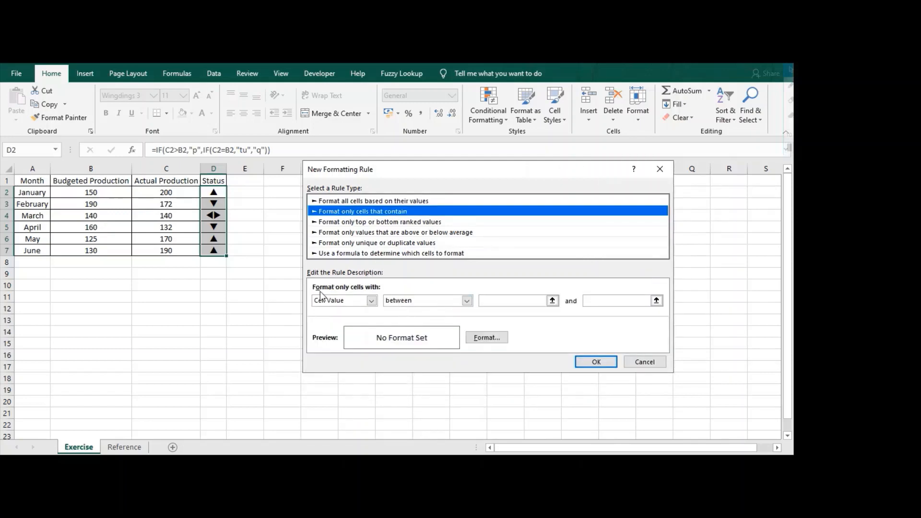
{"action": "left_click", "coordinate": [466, 302]}
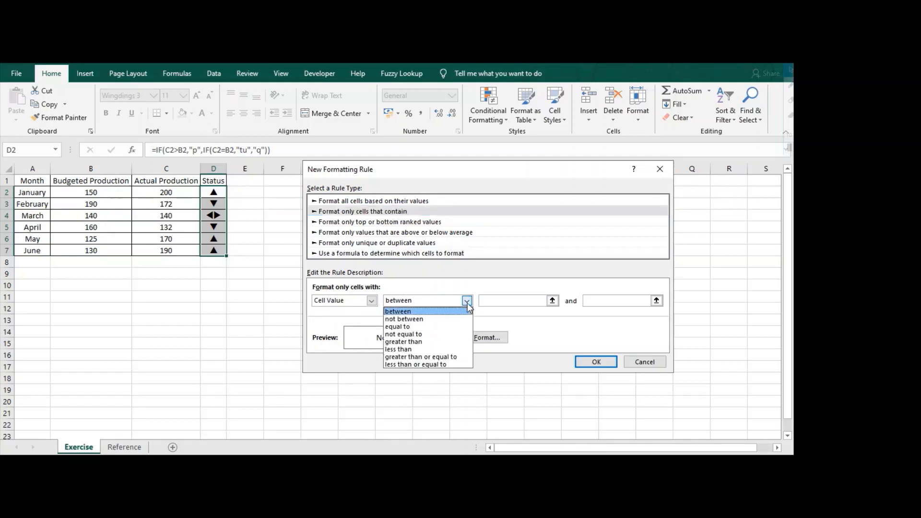
{"action": "left_click", "coordinate": [395, 327]}
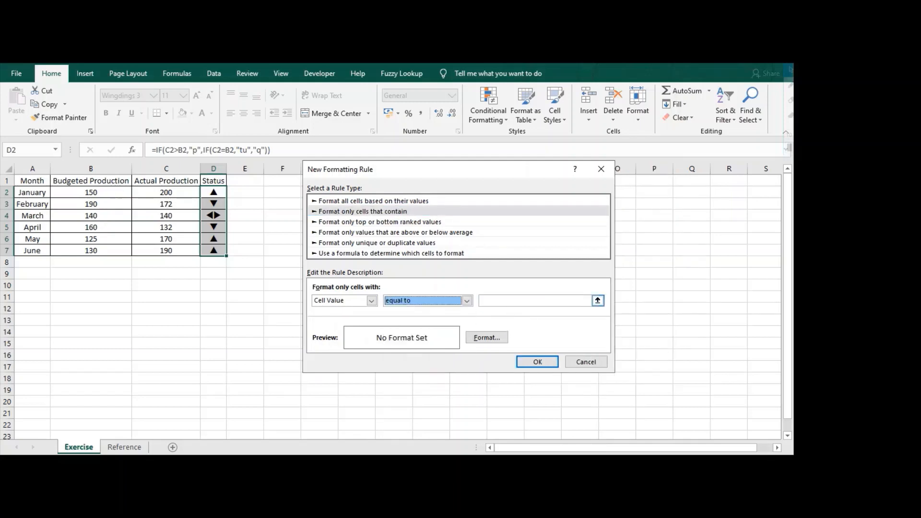
{"action": "key", "text": "Tab"}
{"action": "type", "text": "p"}
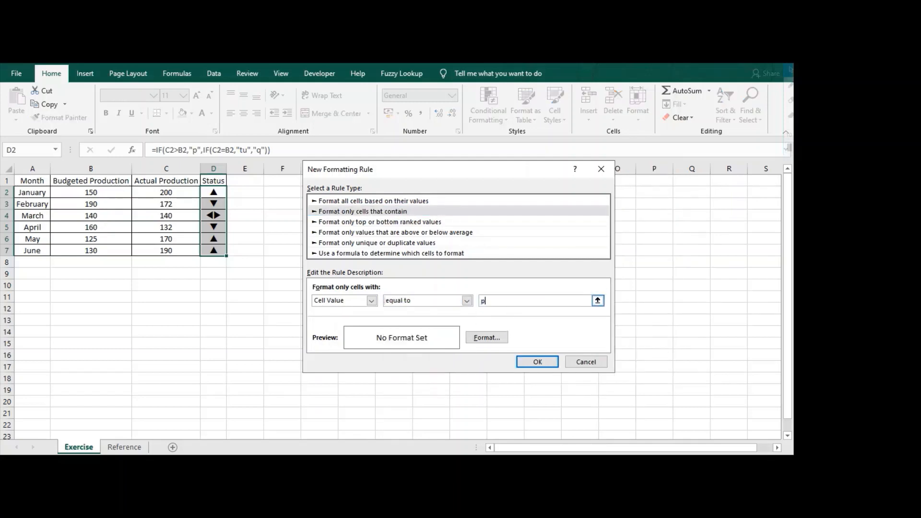
Give the p rule a green, bold font and apply the rule to the Status cells
{"action": "left_click", "coordinate": [487, 340]}
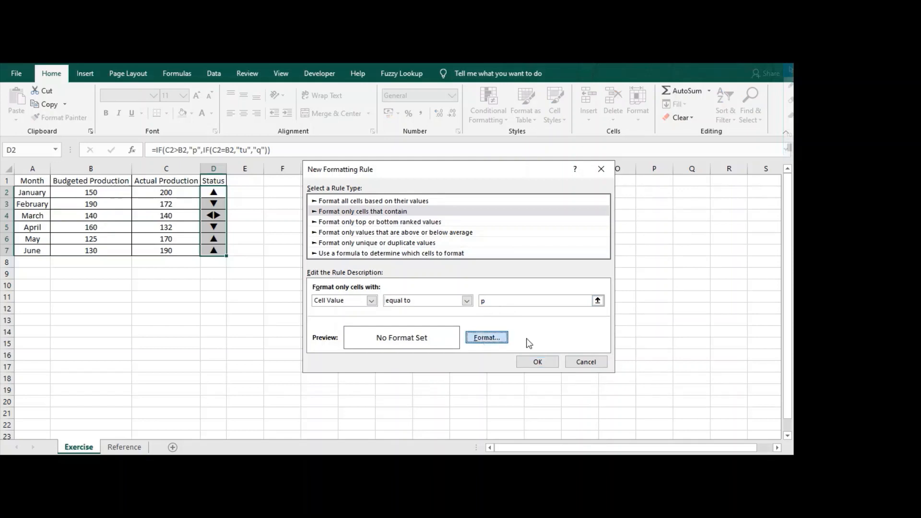
{"action": "left_click", "coordinate": [488, 337]}
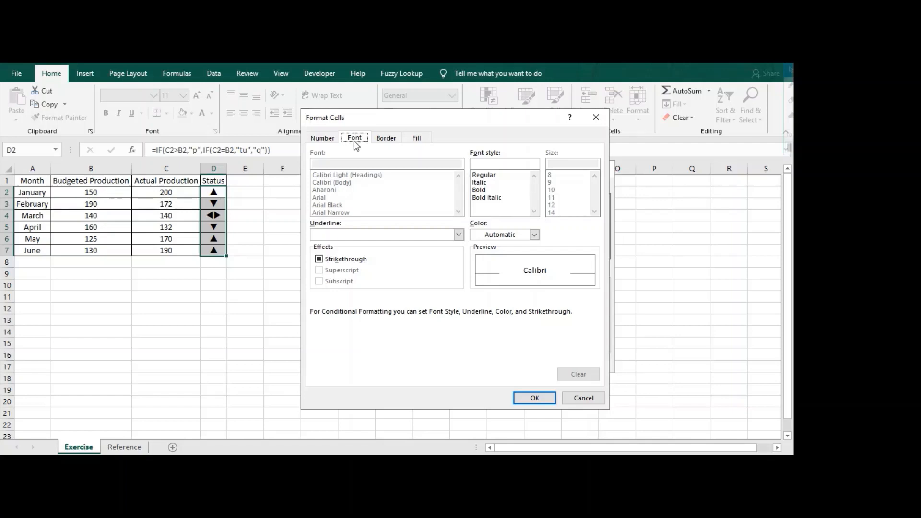
{"action": "left_click", "coordinate": [535, 236]}
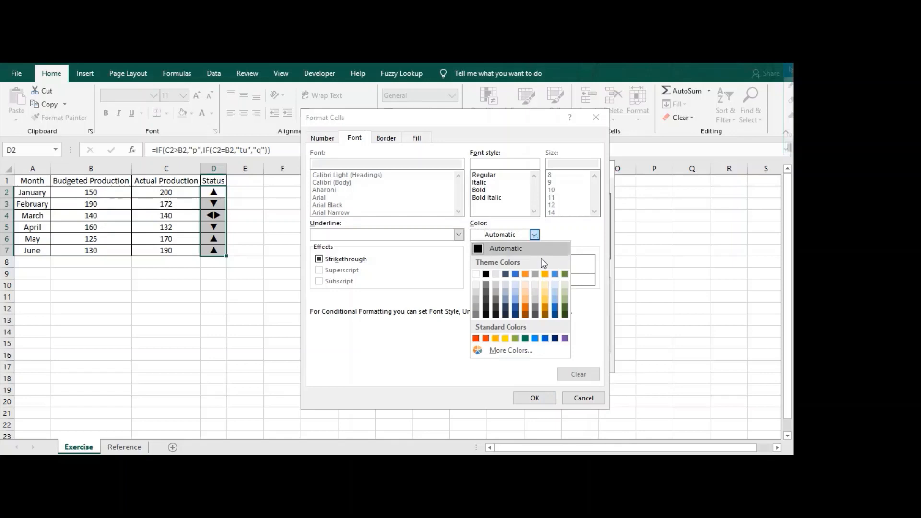
{"action": "left_click", "coordinate": [562, 276]}
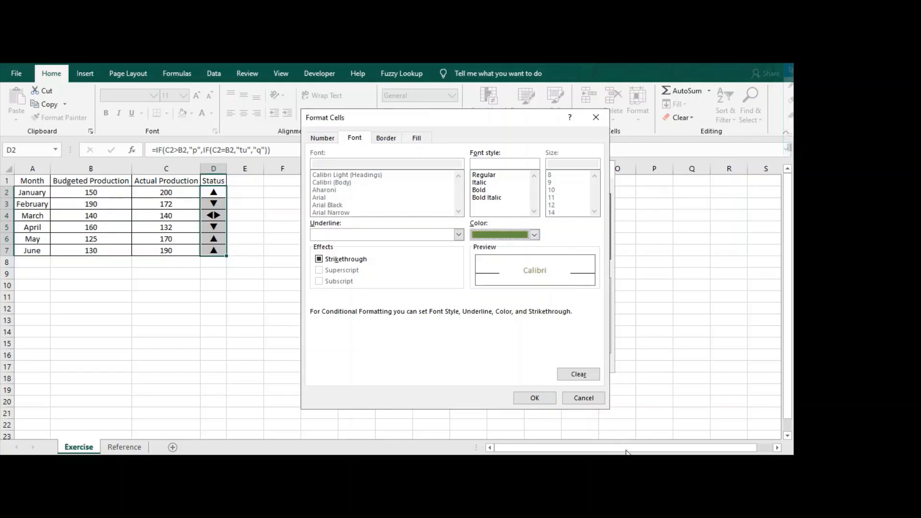
{"action": "left_click", "coordinate": [536, 398]}
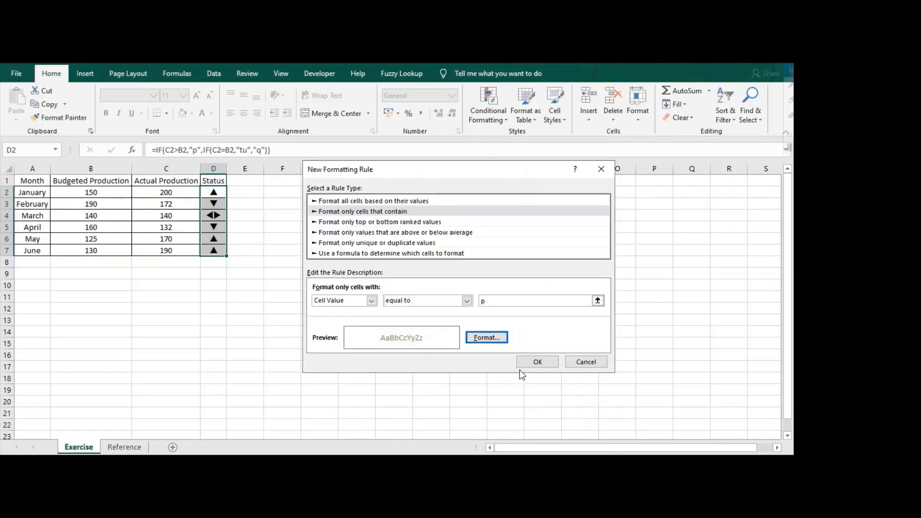
{"action": "left_click", "coordinate": [488, 338]}
{"action": "left_click", "coordinate": [491, 191]}
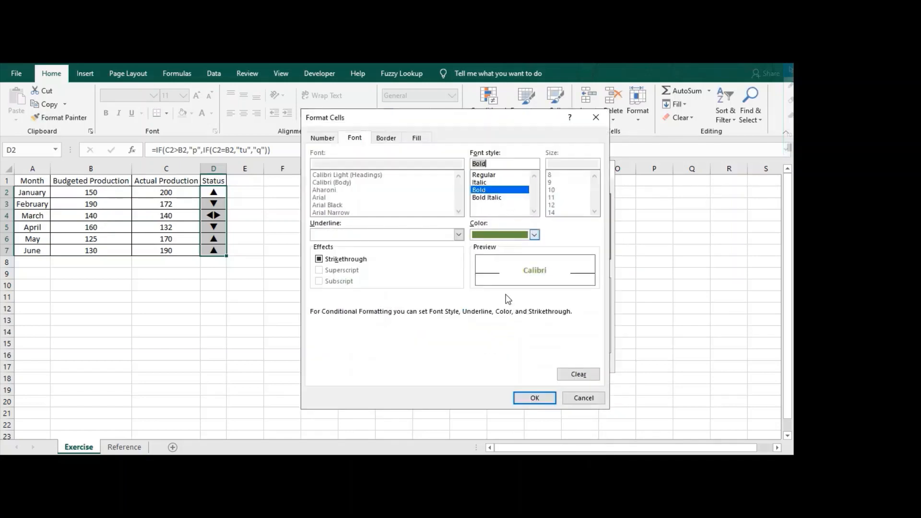
{"action": "left_click", "coordinate": [535, 398]}
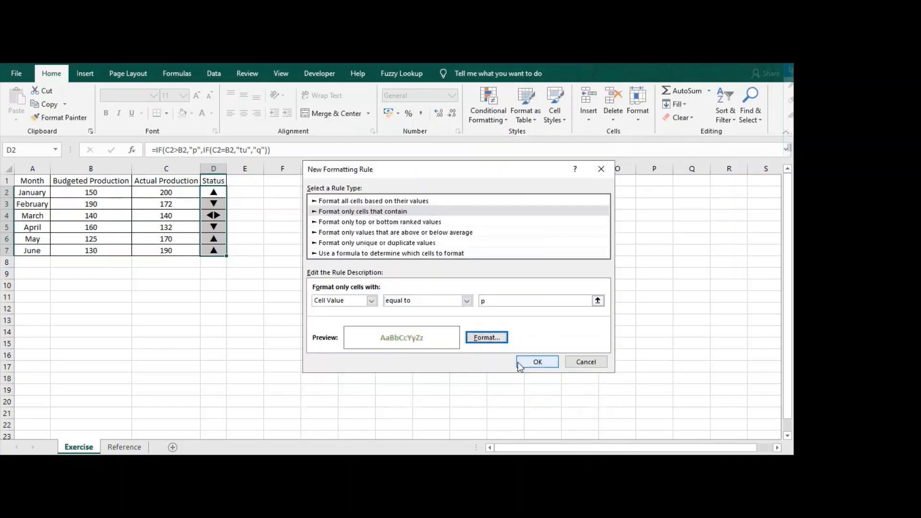
{"action": "left_click", "coordinate": [519, 363]}
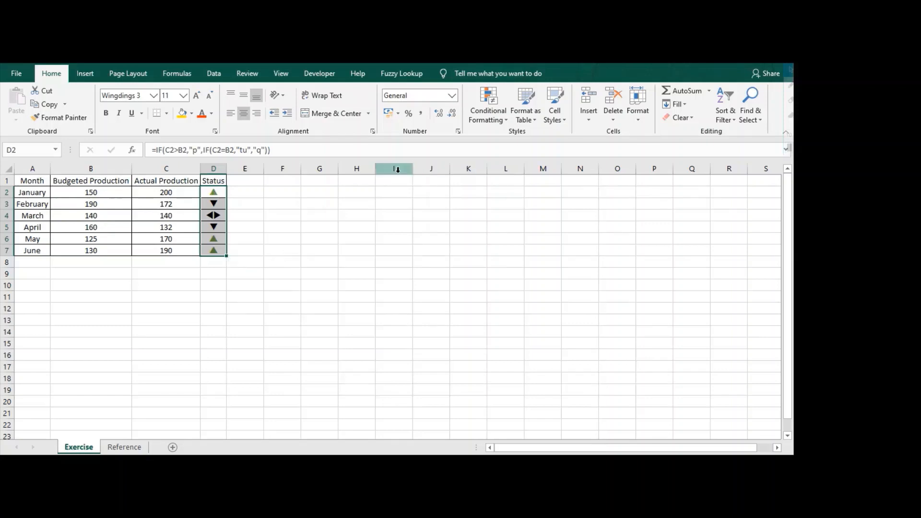
Start a second conditional formatting rule for D2:D7 that formats only cells whose value is equal to tu
{"action": "left_click", "coordinate": [491, 117]}
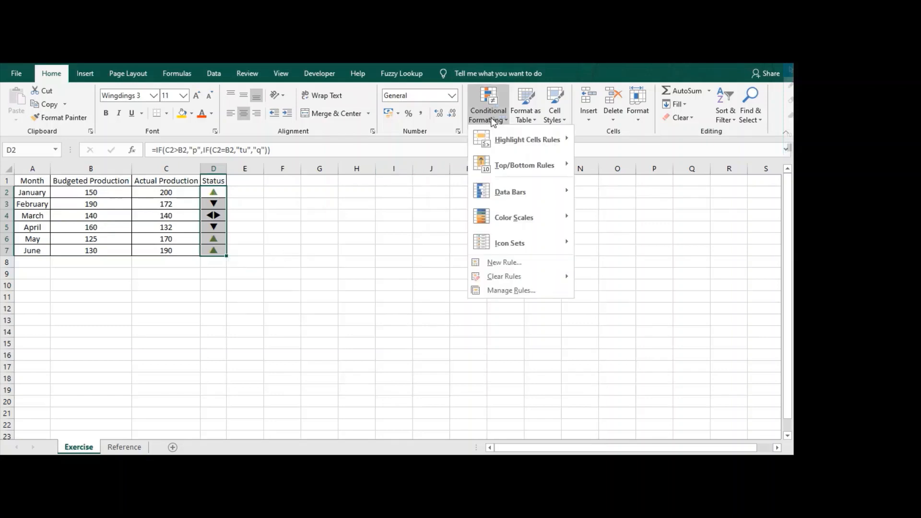
{"action": "left_click", "coordinate": [524, 266]}
{"action": "left_click", "coordinate": [384, 197]}
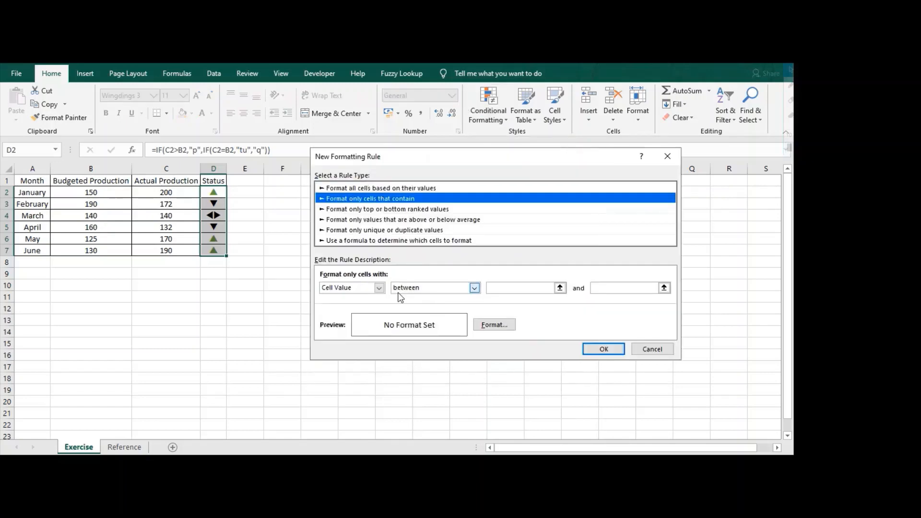
{"action": "left_click", "coordinate": [474, 288]}
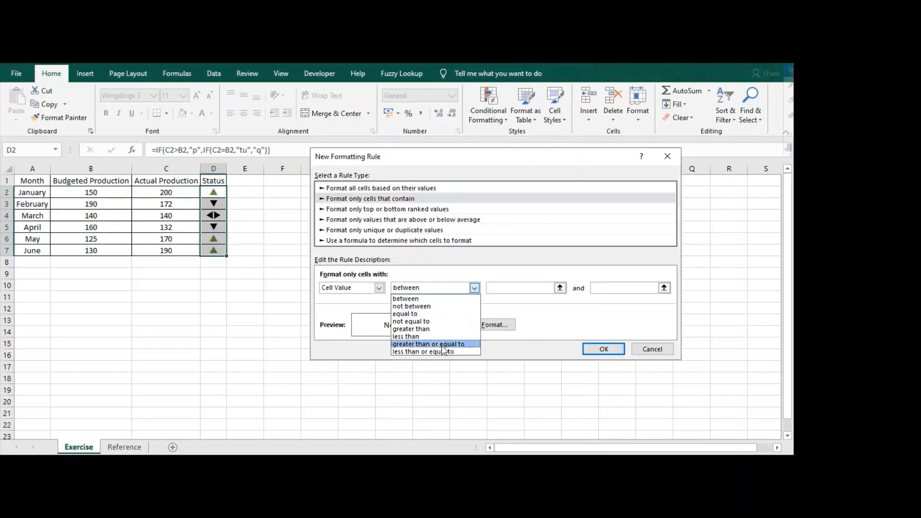
{"action": "left_click", "coordinate": [408, 314]}
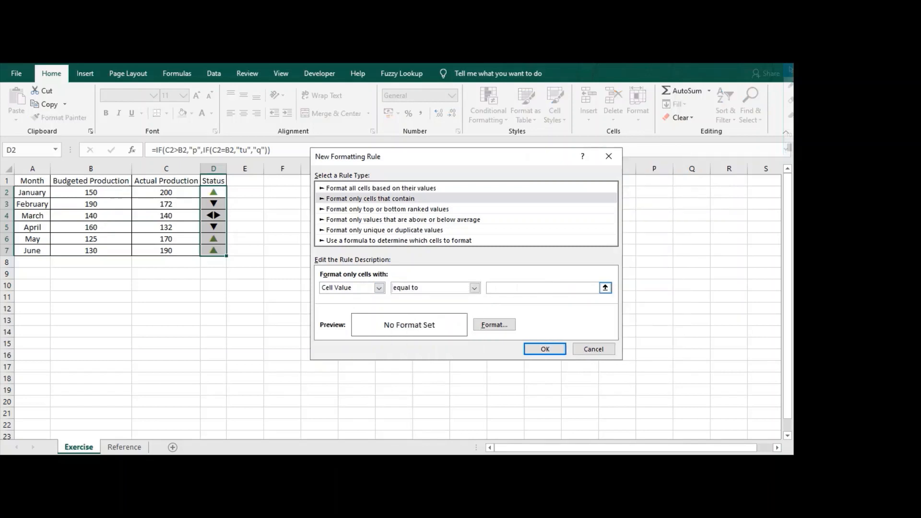
{"action": "type", "text": "tu"}
Give the tu rule an orange font from the standard colors and apply it to the Status cells
{"action": "left_click", "coordinate": [502, 326]}
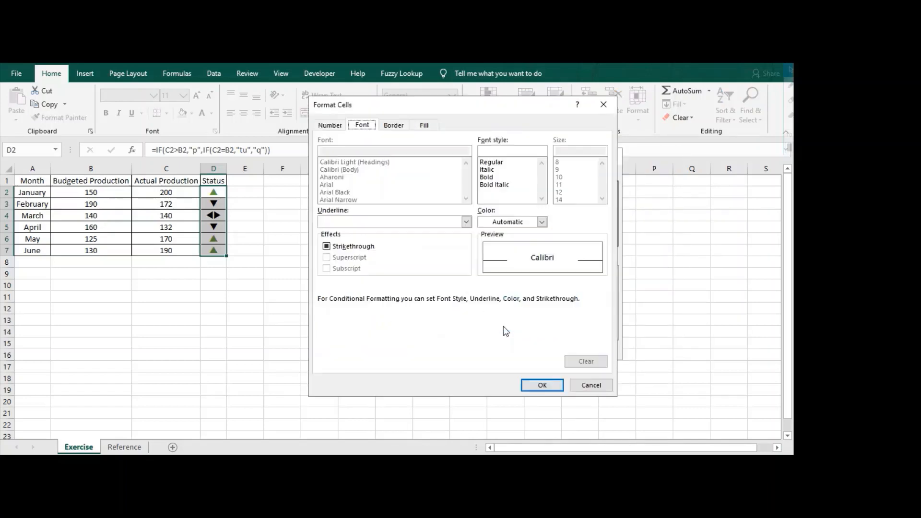
{"action": "left_click", "coordinate": [544, 224]}
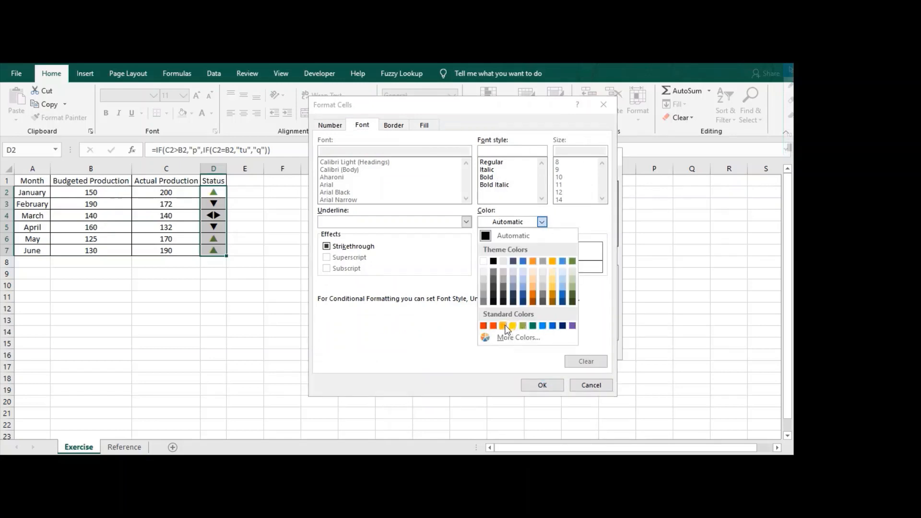
{"action": "left_click", "coordinate": [504, 326]}
{"action": "left_click", "coordinate": [553, 384]}
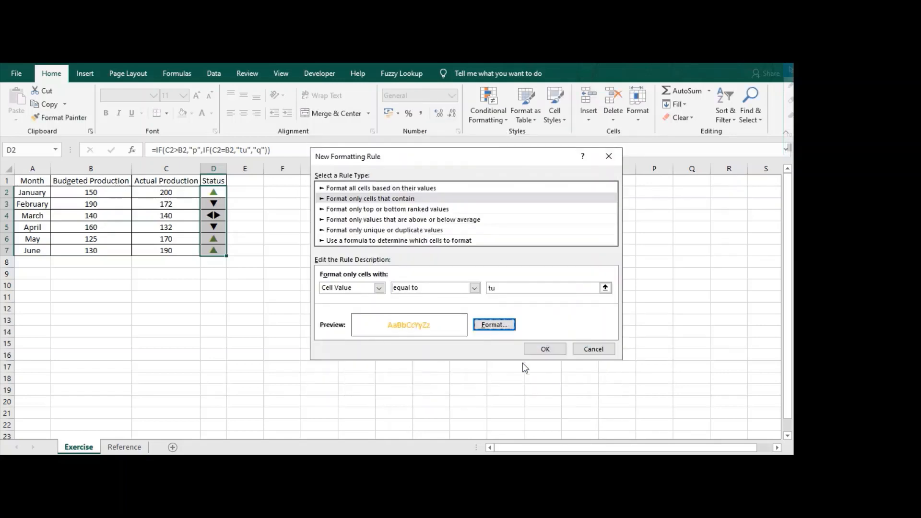
{"action": "left_click", "coordinate": [543, 348]}
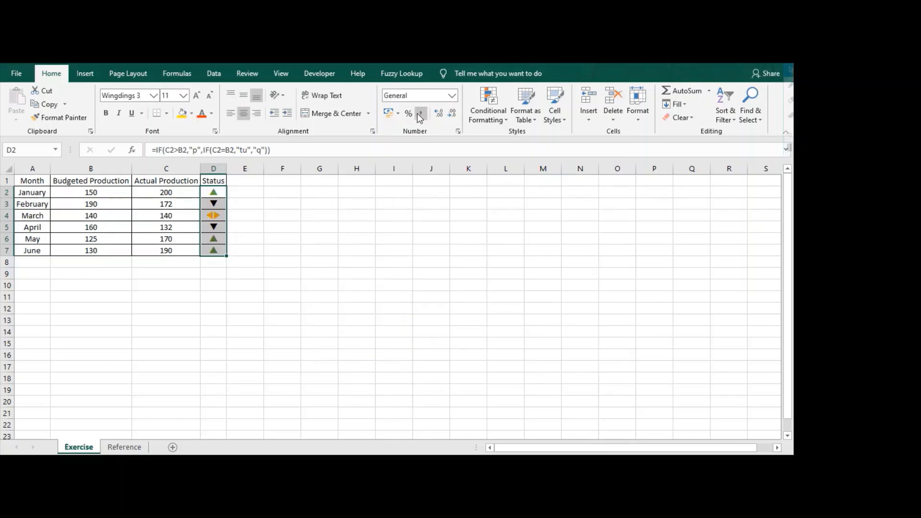
Start a third conditional formatting rule for D2:D7 that formats only cells containing a value, using the equal to comparison
{"action": "left_click", "coordinate": [488, 106]}
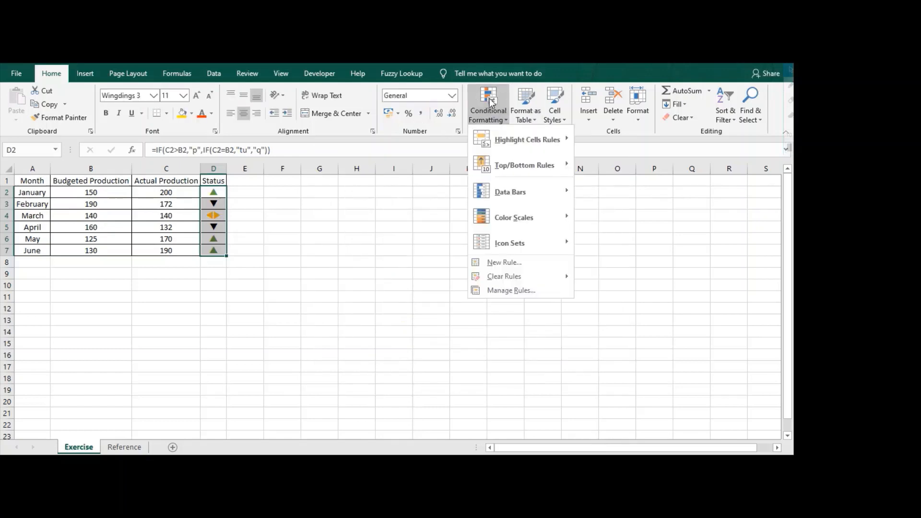
{"action": "left_click", "coordinate": [510, 267]}
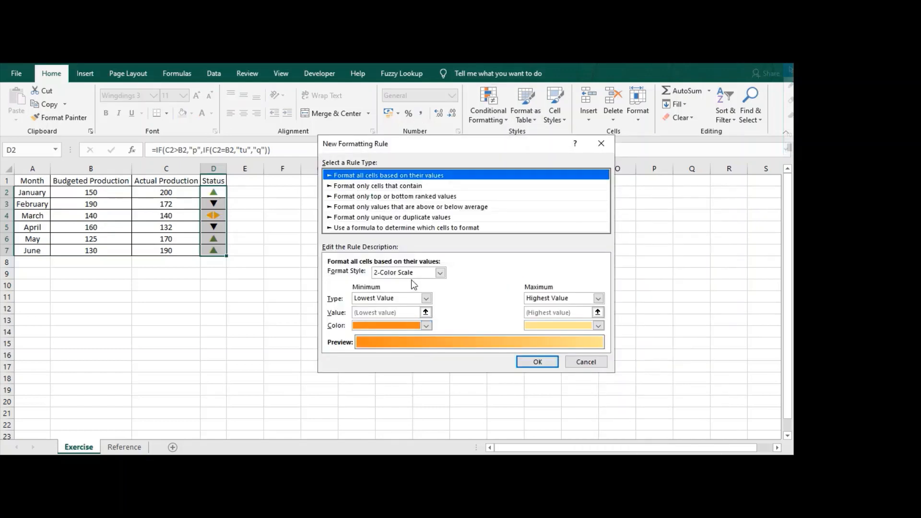
{"action": "left_click", "coordinate": [365, 188]}
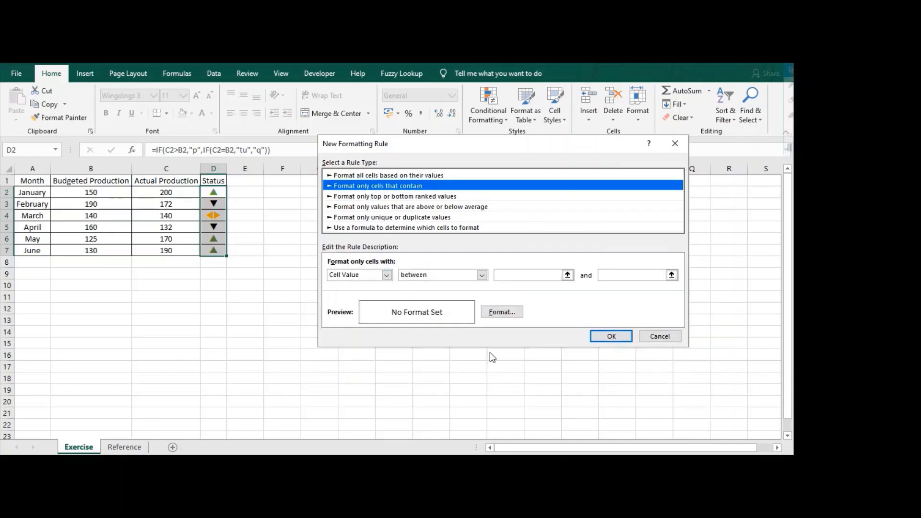
{"action": "left_click", "coordinate": [482, 275]}
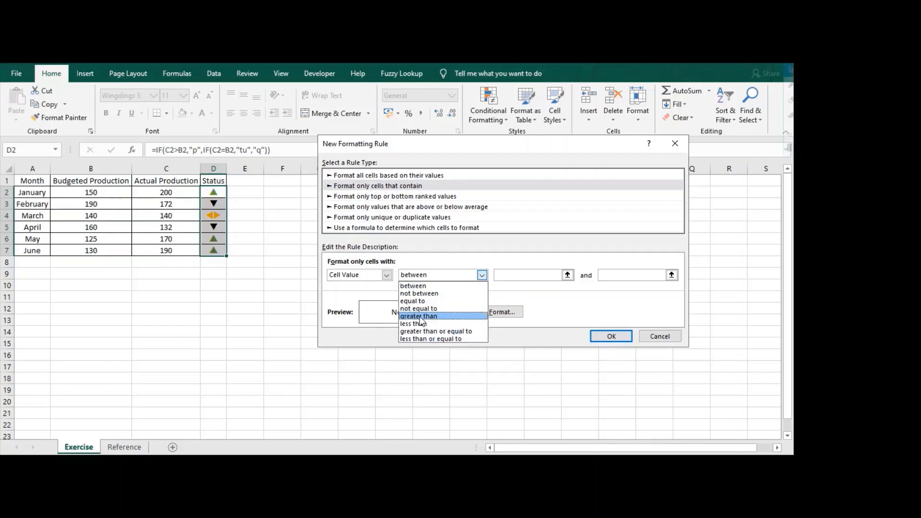
{"action": "left_click", "coordinate": [419, 303]}
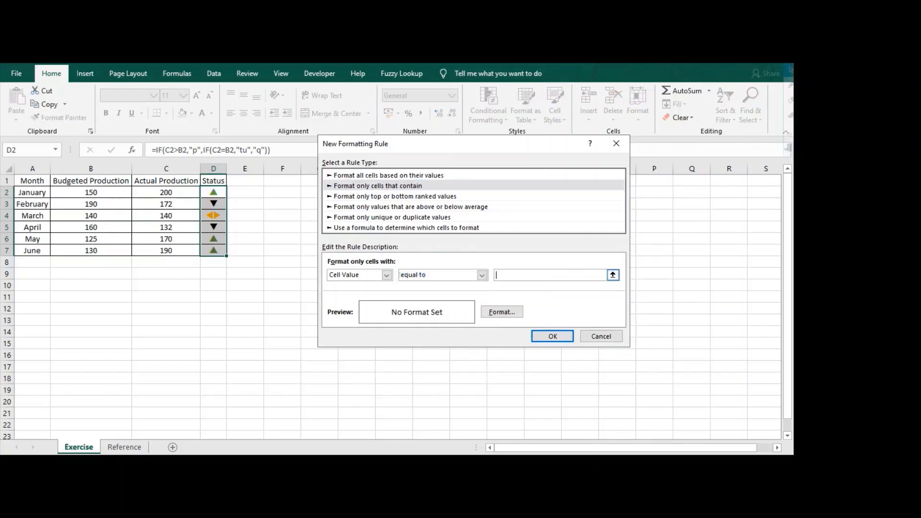
{"action": "type", "text": "q\"="}
{"action": "key", "text": "Left"}
{"action": "key", "text": "Left"}
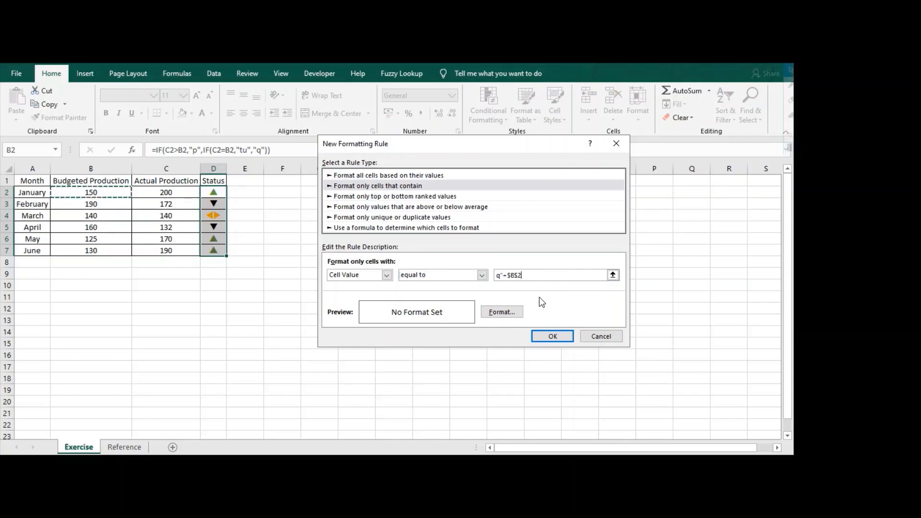
{"action": "key", "text": "BackSpace"}
{"action": "key", "text": "BackSpace"}
{"action": "key", "text": "BackSpace"}
{"action": "key", "text": "BackSpace"}
{"action": "key", "text": "BackSpace"}
{"action": "left_click", "coordinate": [496, 275]}
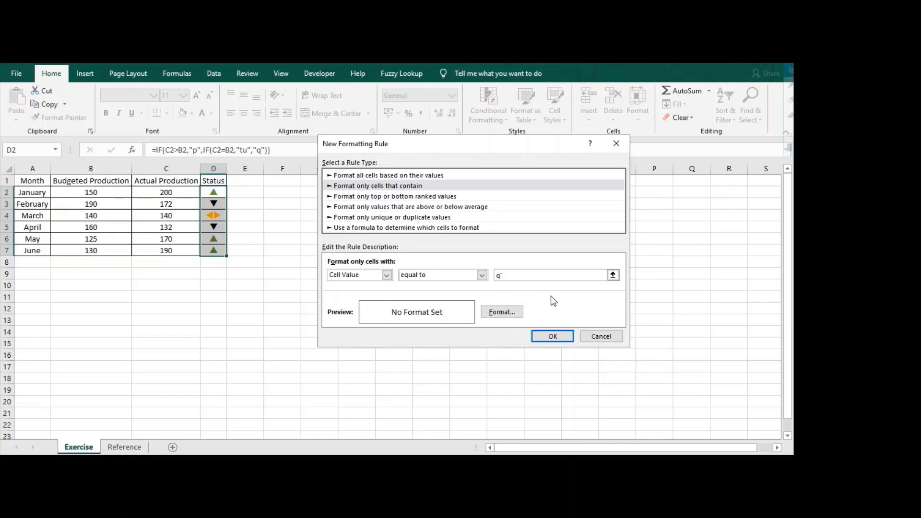
{"action": "type", "text": "\""}
{"action": "left_click", "coordinate": [518, 276]}
{"action": "key", "text": "BackSpace"}
{"action": "key", "text": "BackSpace"}
{"action": "key", "text": "BackSpace"}
Make the rule match q with a red font from the standard colors and apply it to the Status cells
{"action": "type", "text": "q"}
{"action": "left_click", "coordinate": [515, 312]}
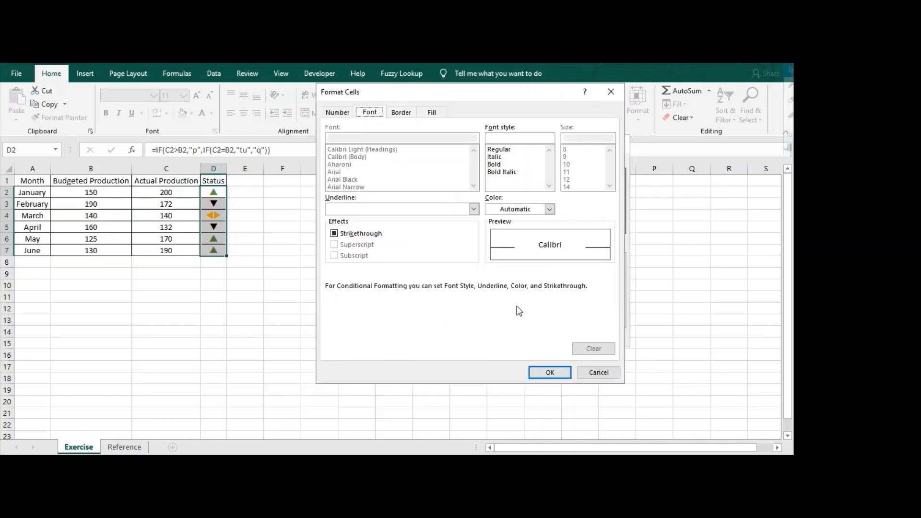
{"action": "left_click", "coordinate": [549, 209]}
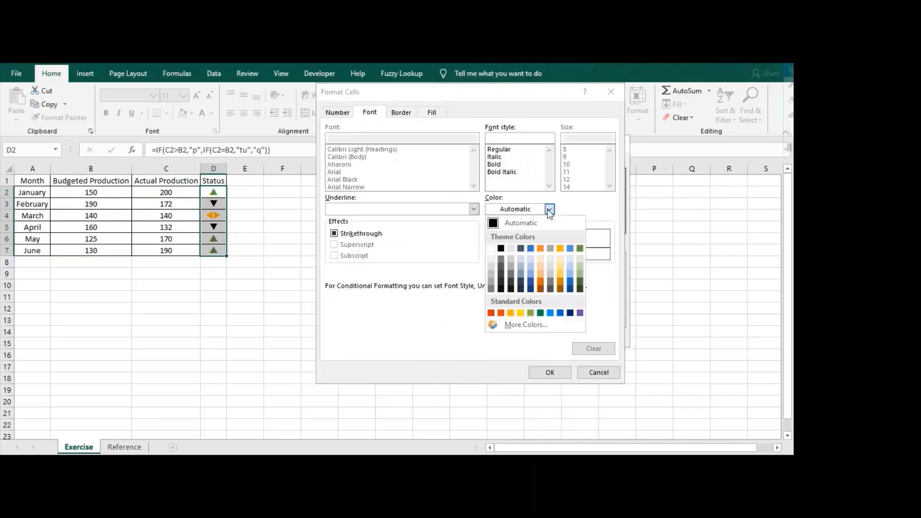
{"action": "left_click", "coordinate": [500, 312]}
{"action": "left_click", "coordinate": [549, 372]}
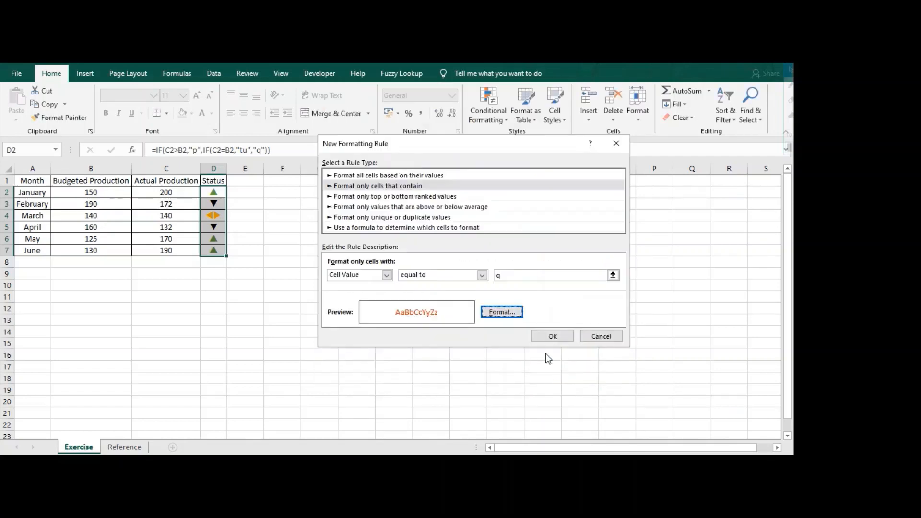
{"action": "left_click", "coordinate": [551, 336]}
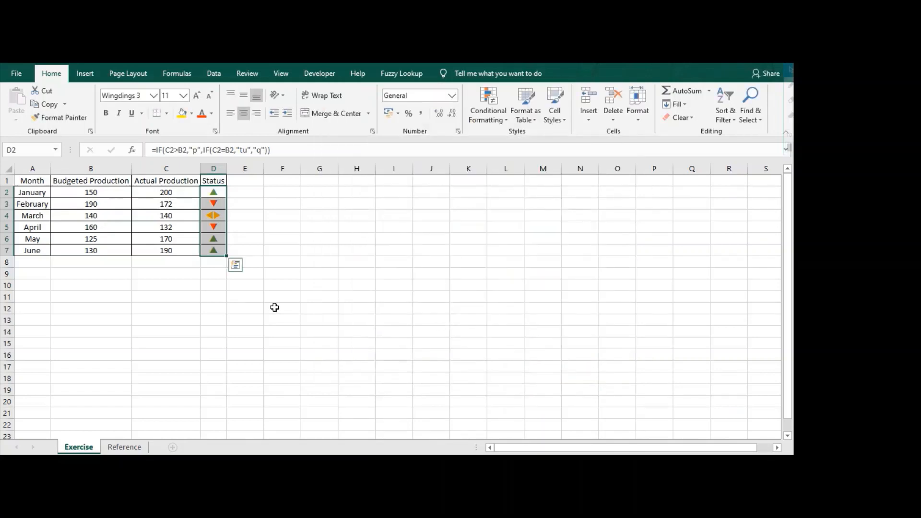